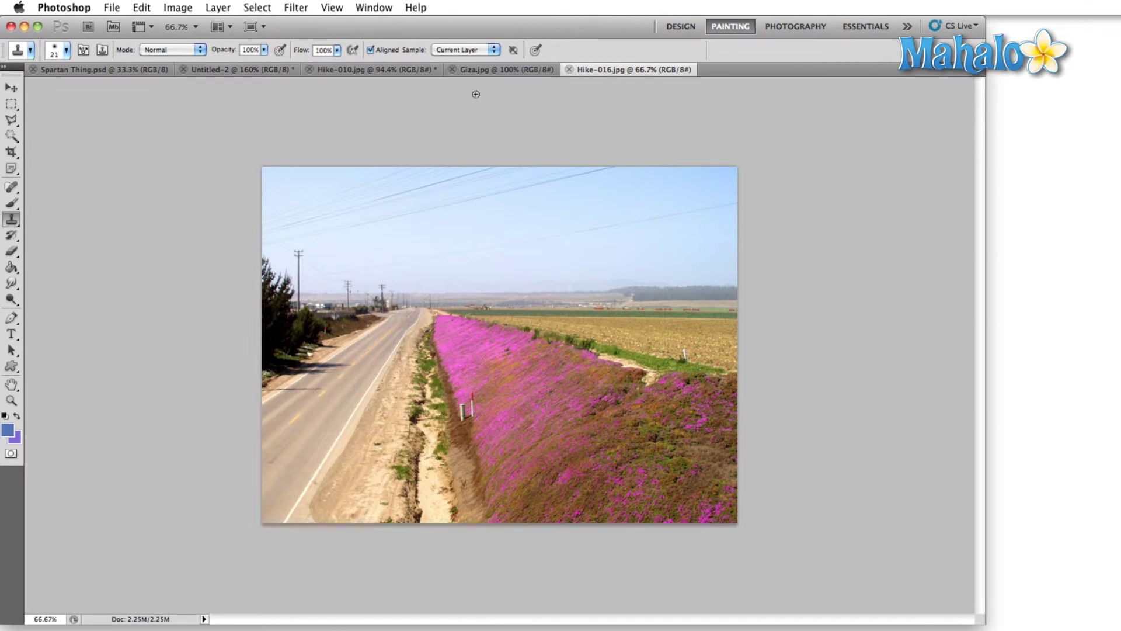
Open the Clone Source panel from the Window menu so it docks at the right.
click(369, 8)
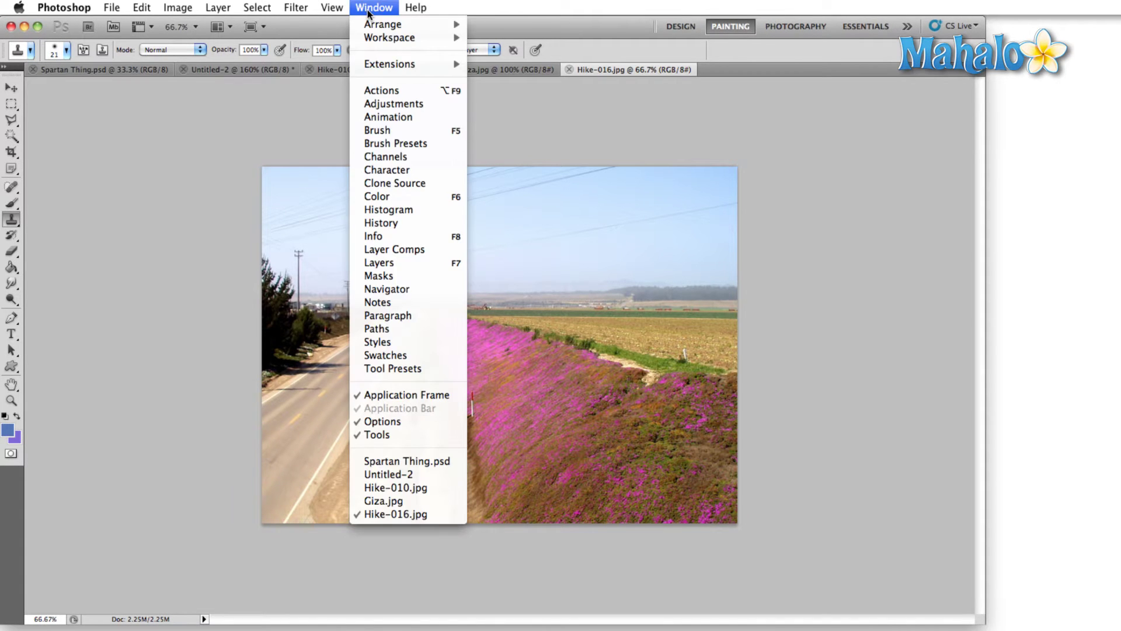
click(364, 183)
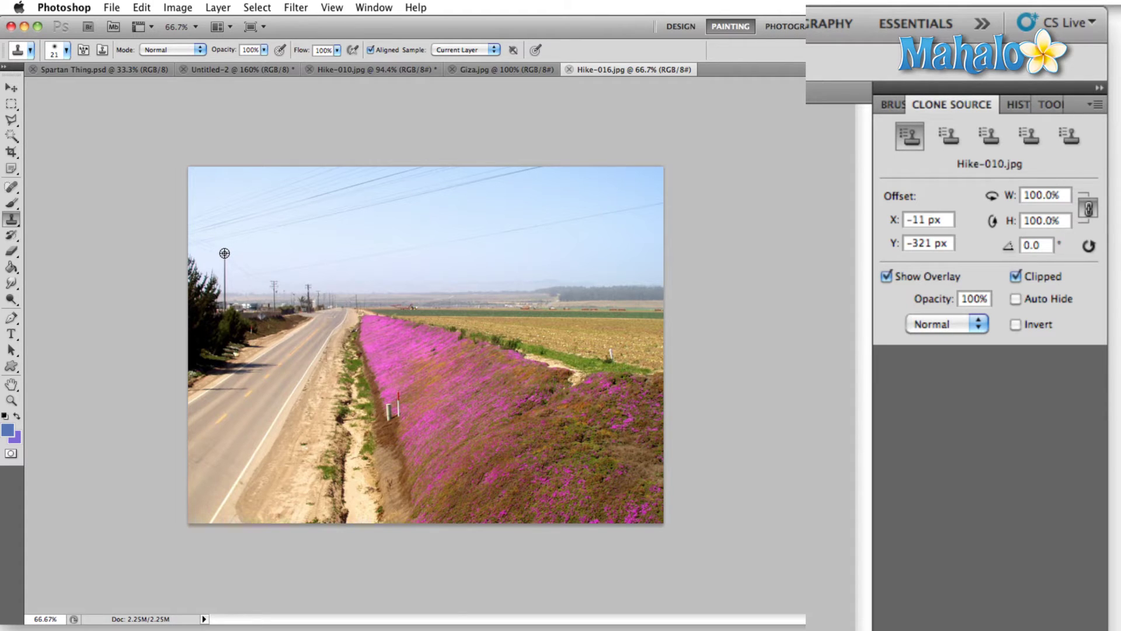
Sample a telephone pole in Hike-016.jpg and stamp a copy of it into the right-hand sky.
alt+click(224, 252)
drag(599, 249, 600, 289)
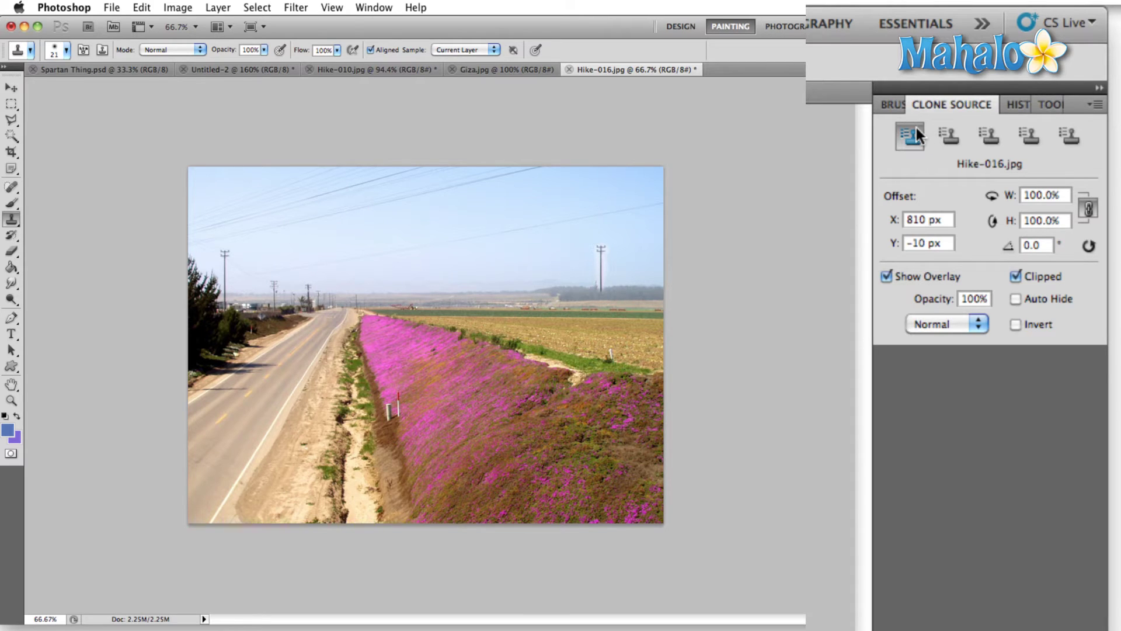
Store a second Hike-016 clone source, test-dab it on the field, then reselect the first source.
click(950, 135)
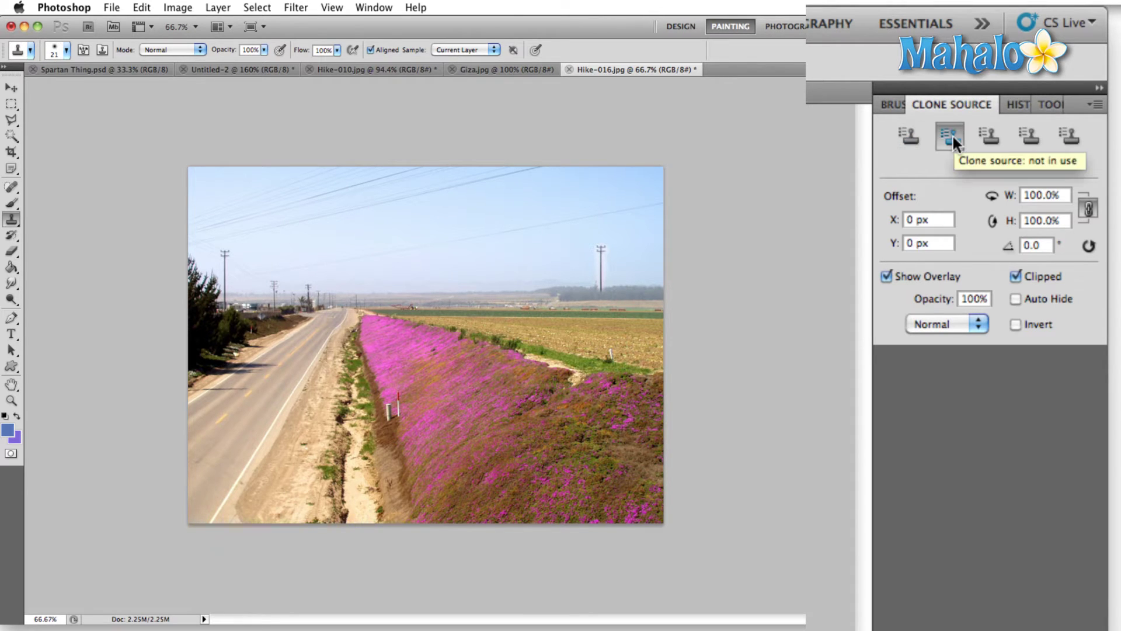
alt+click(412, 307)
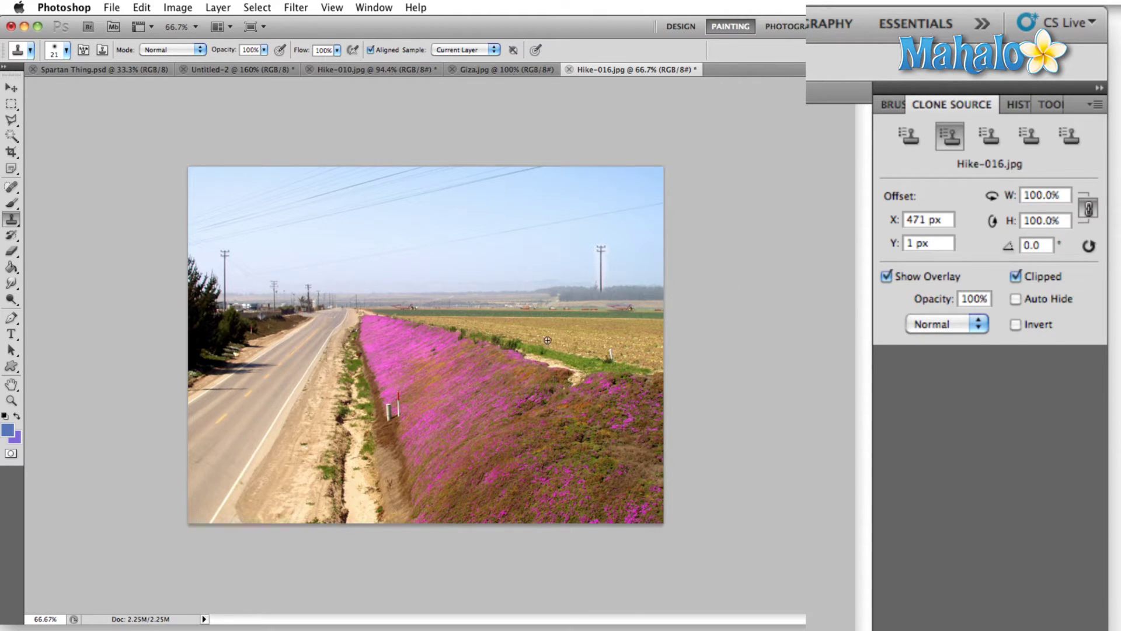
click(594, 317)
click(912, 136)
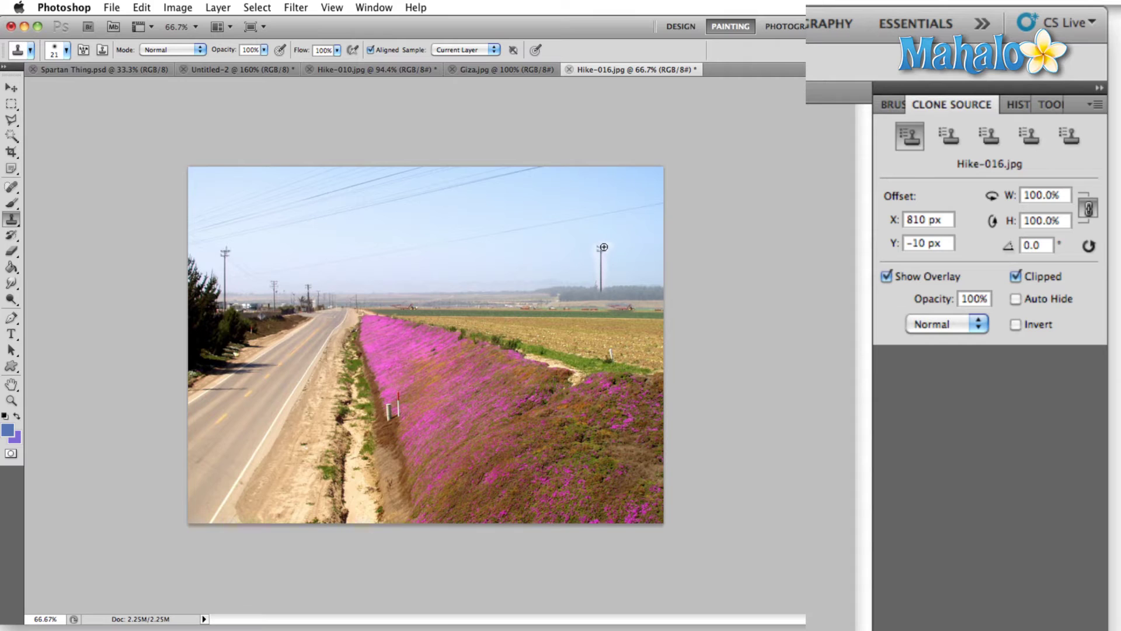
Clone a pale patch of sky around the top of the copied pole.
mouse_move(620, 254)
mouse_down()
mouse_move(608, 226)
mouse_move(600, 235)
mouse_move(618, 239)
mouse_move(596, 243)
mouse_move(618, 228)
mouse_move(595, 237)
mouse_move(588, 246)
mouse_up()
click(951, 138)
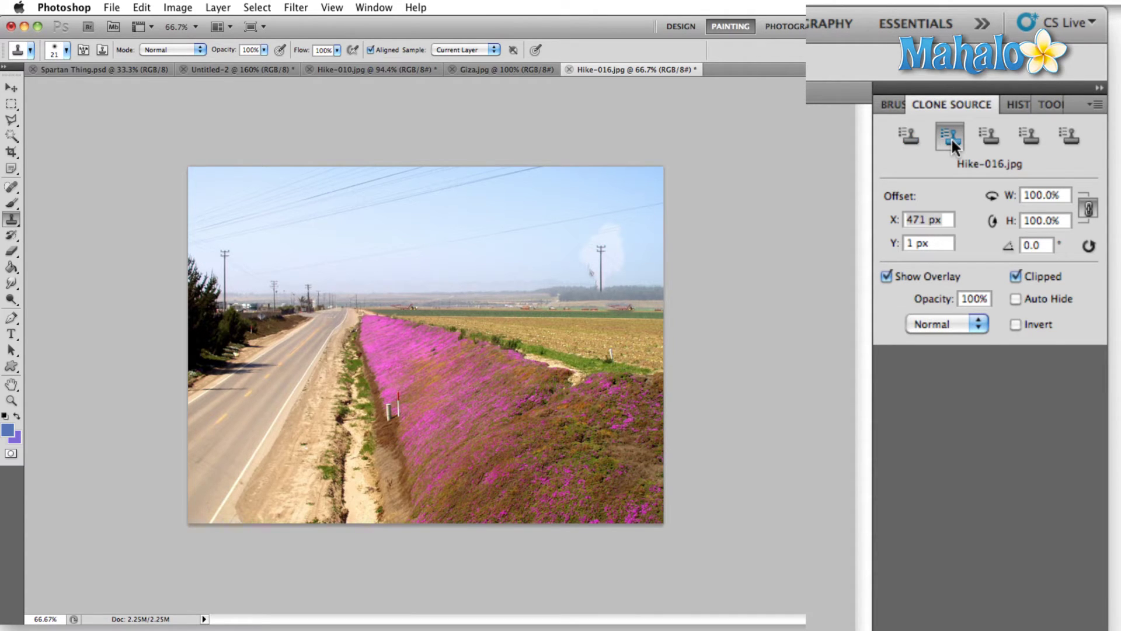
click(909, 134)
Cycle through the clone source slots, settle on the second source, and bring Hike-010.jpg forward.
click(951, 134)
click(989, 135)
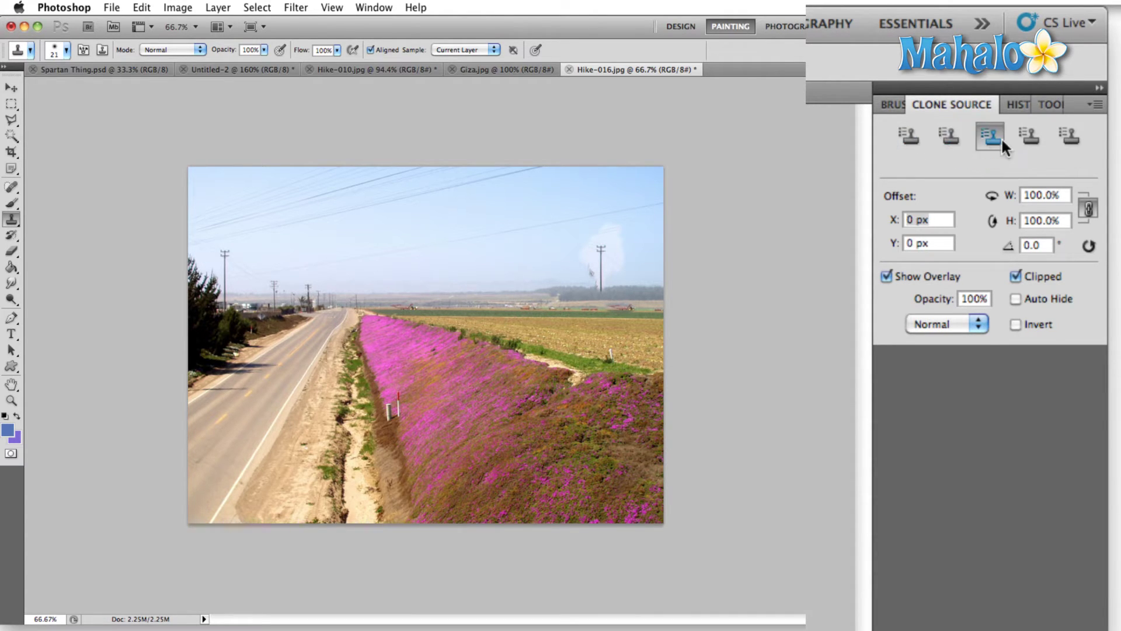
click(1028, 137)
click(1029, 138)
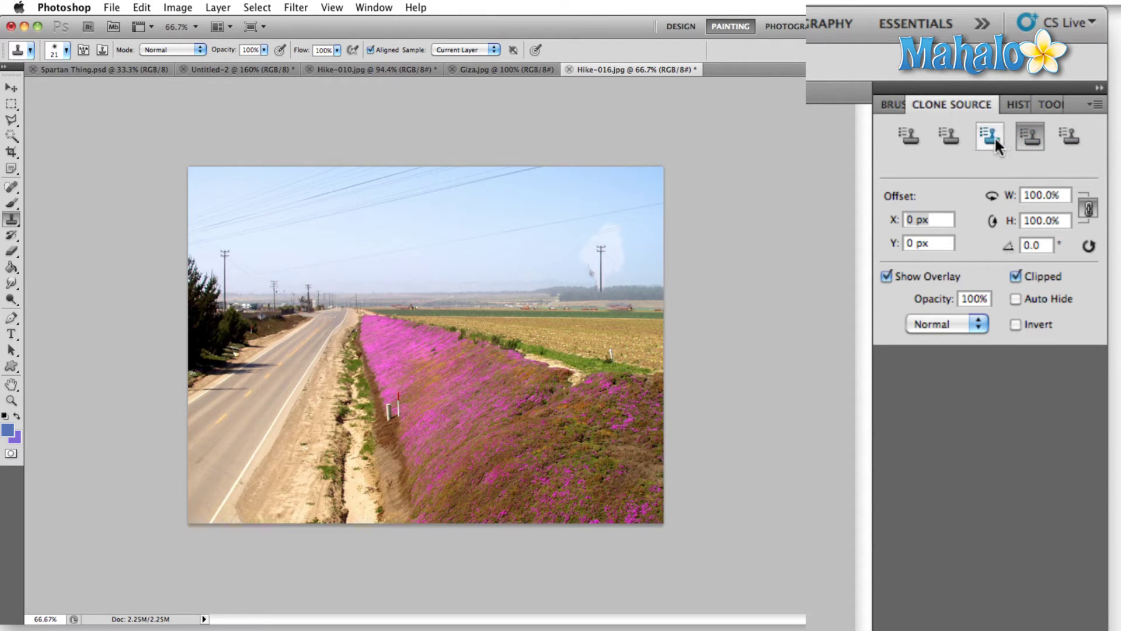
click(960, 135)
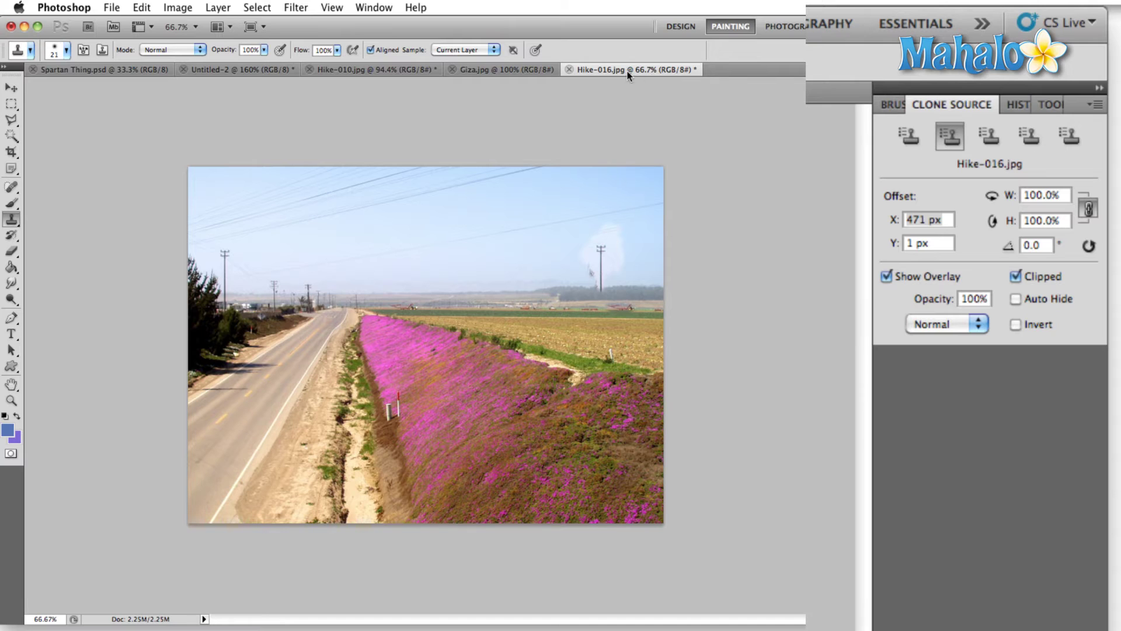
click(352, 72)
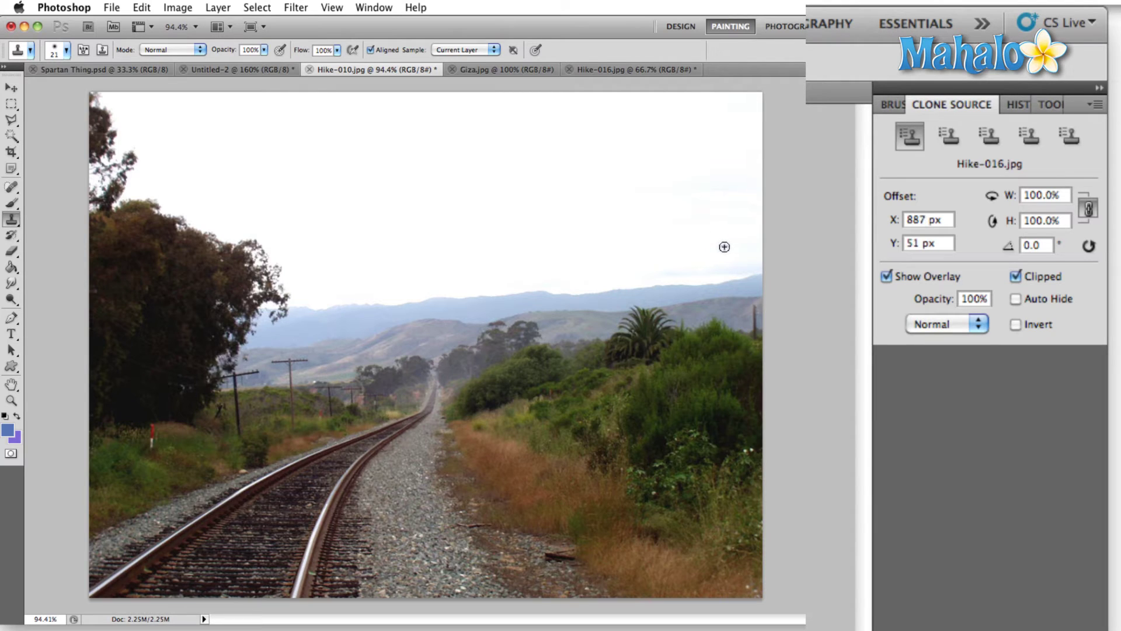
Stamp a telephone pole into the Hike-010 sky, then the tractor onto the hillside from the second source.
mouse_move(724, 246)
mouse_down()
mouse_move(725, 281)
mouse_move(721, 245)
mouse_up()
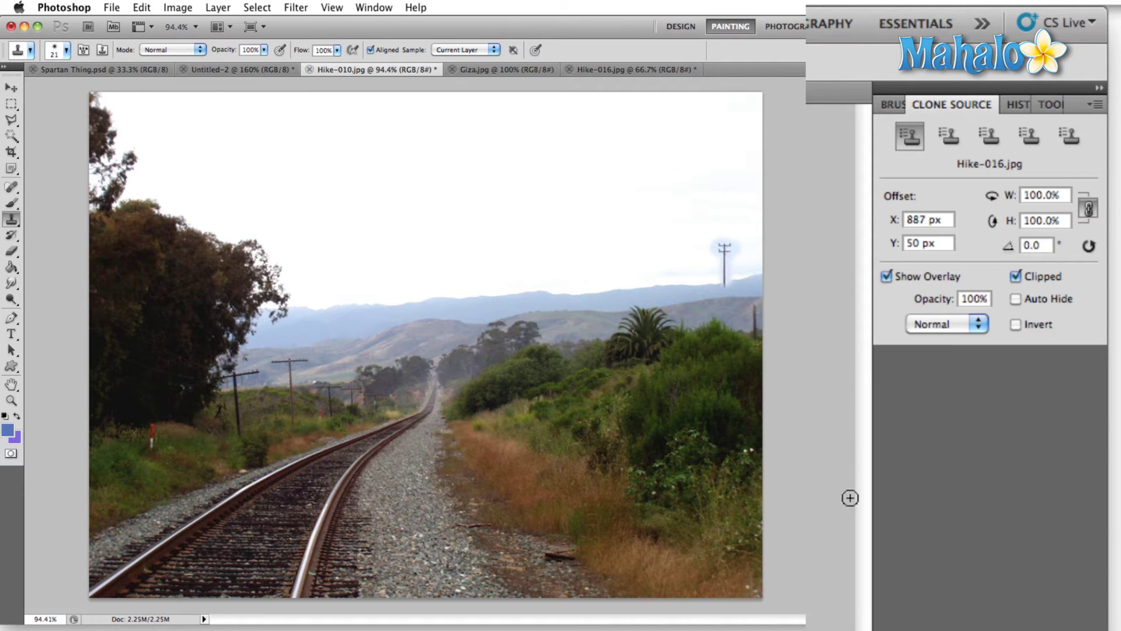
click(949, 139)
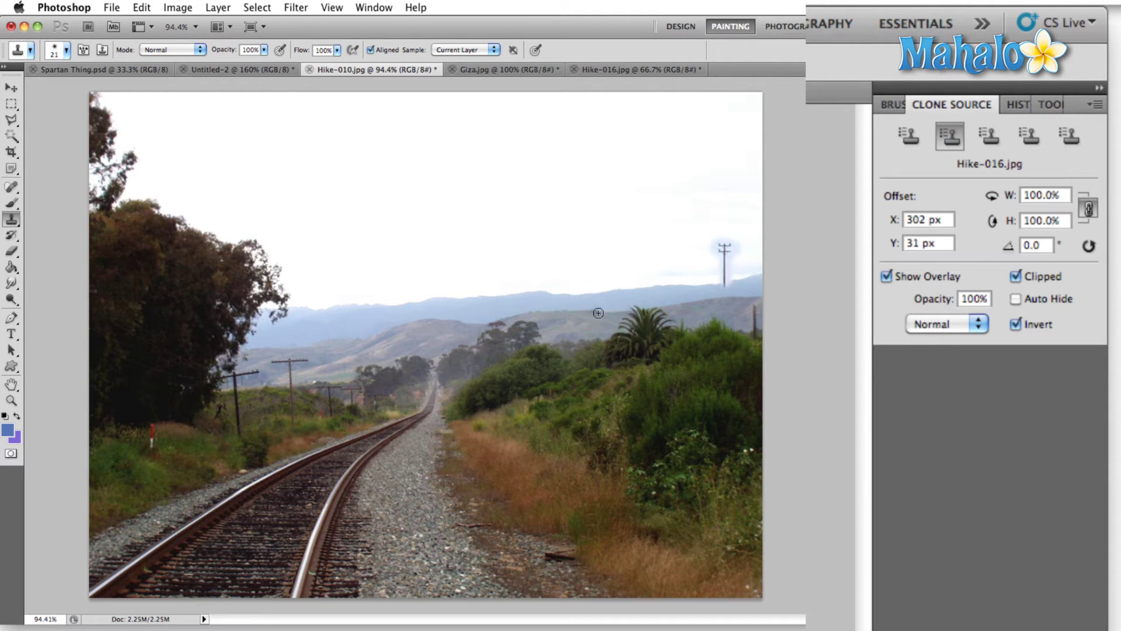
mouse_move(599, 309)
mouse_down()
mouse_move(578, 308)
mouse_move(613, 307)
mouse_up()
Turn Clipped off to show the full inverted overlay and scrub the offset to X 29, Y 93 px.
click(1016, 276)
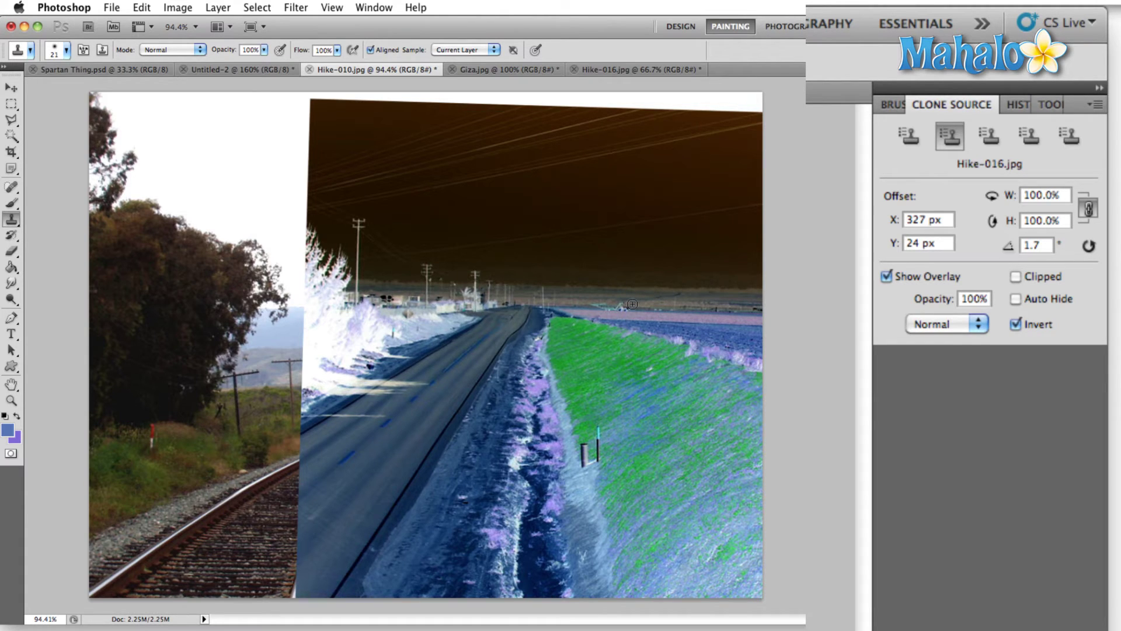
click(1014, 276)
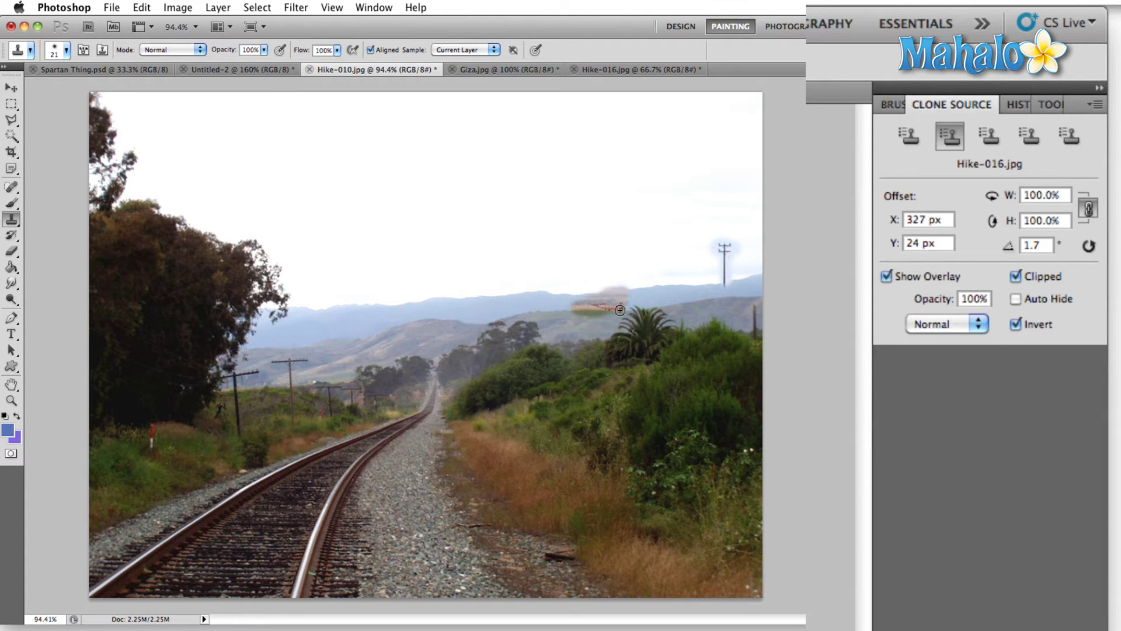
click(1016, 277)
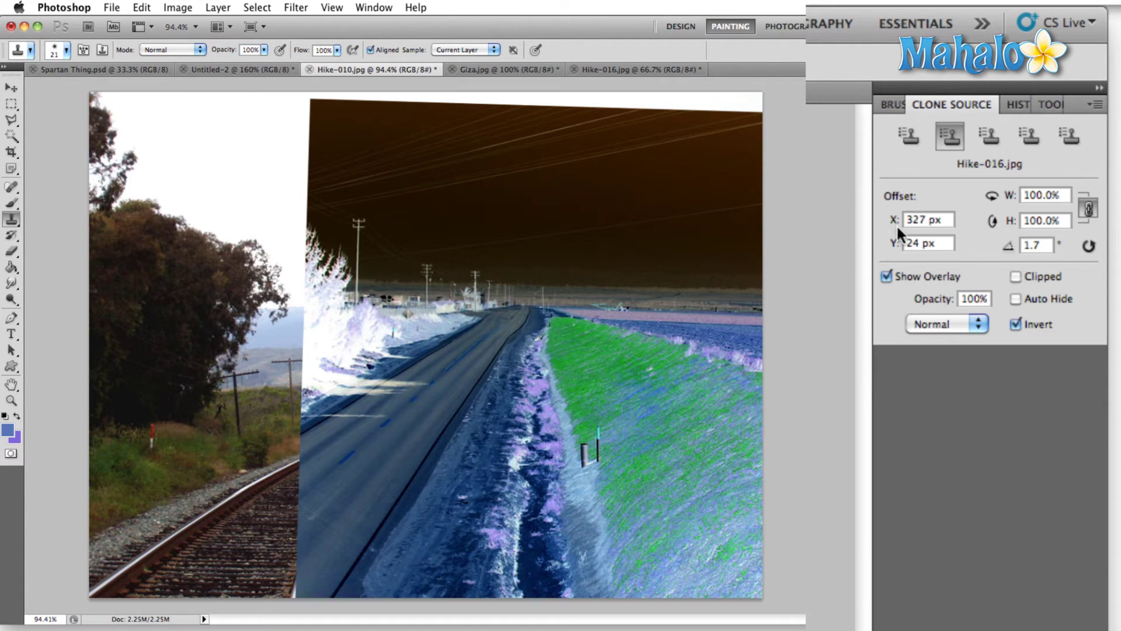
drag(894, 225, 642, 159)
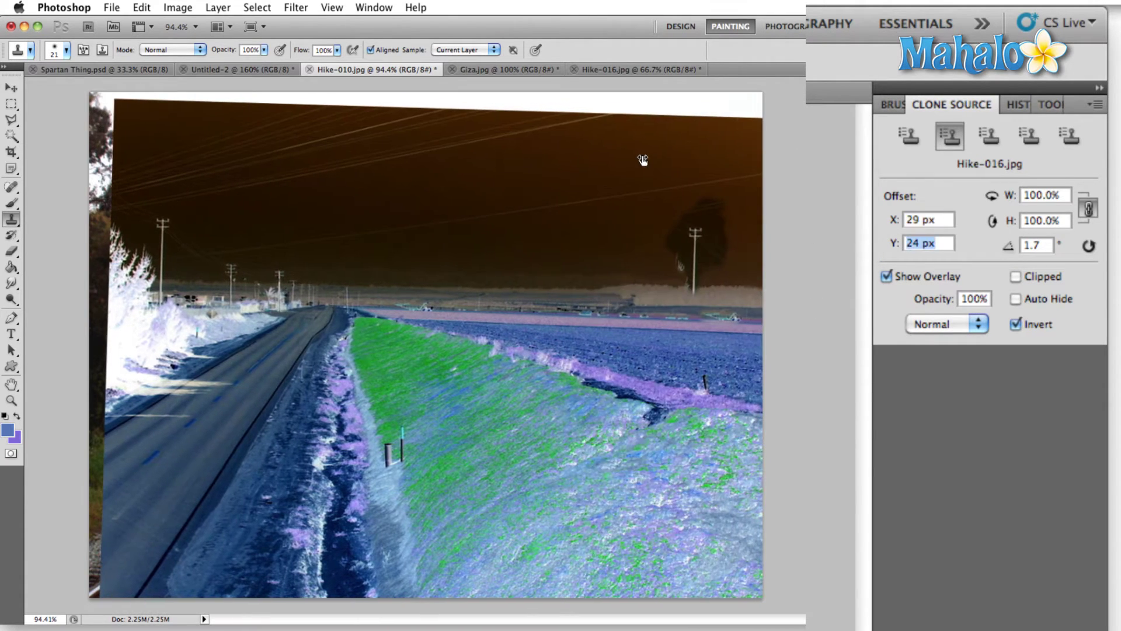
drag(892, 246, 973, 252)
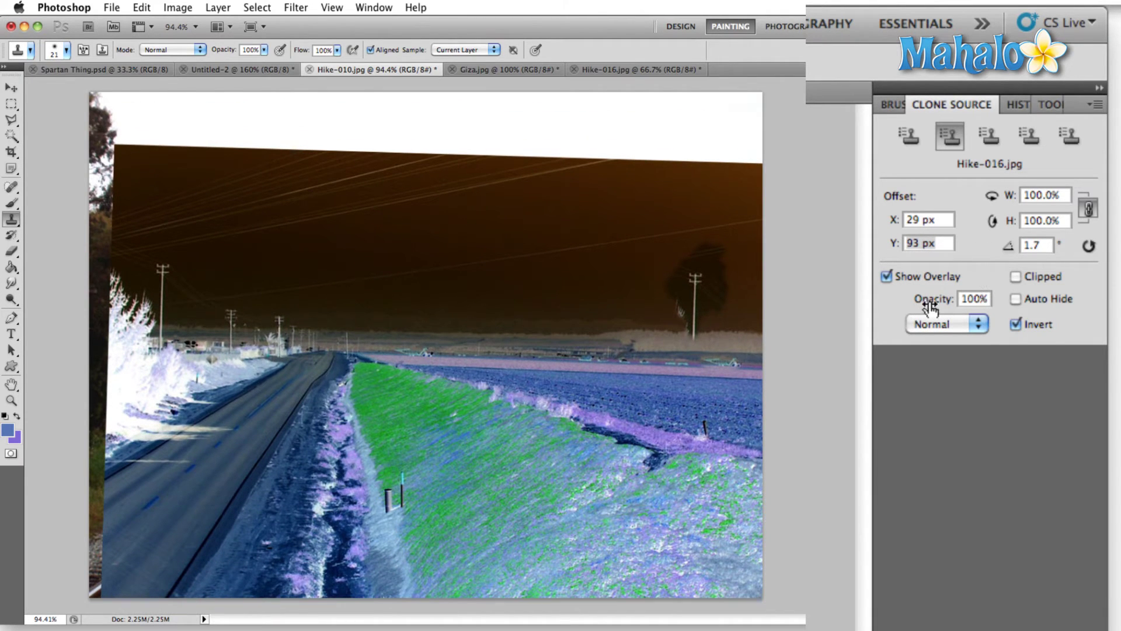
Fade the source overlay to 43% opacity, adjust the Y offset, and rotate the source to -6.5°.
mouse_move(933, 307)
mouse_down()
mouse_move(859, 305)
mouse_move(868, 307)
mouse_up()
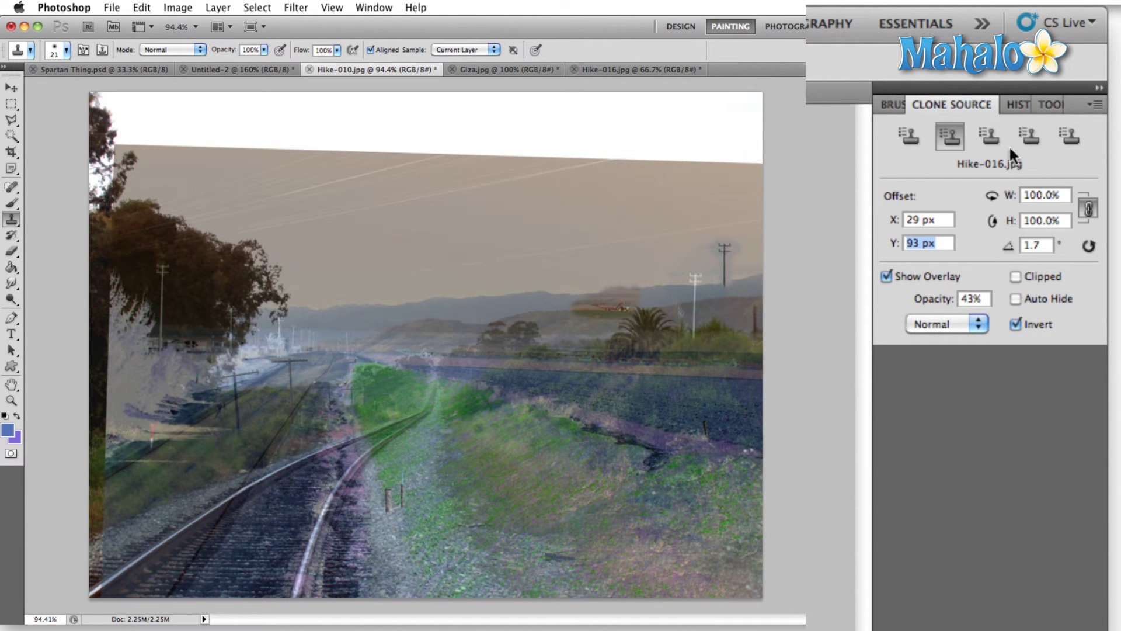
mouse_move(896, 239)
mouse_down()
mouse_move(823, 250)
mouse_move(788, 170)
mouse_move(736, 171)
mouse_up()
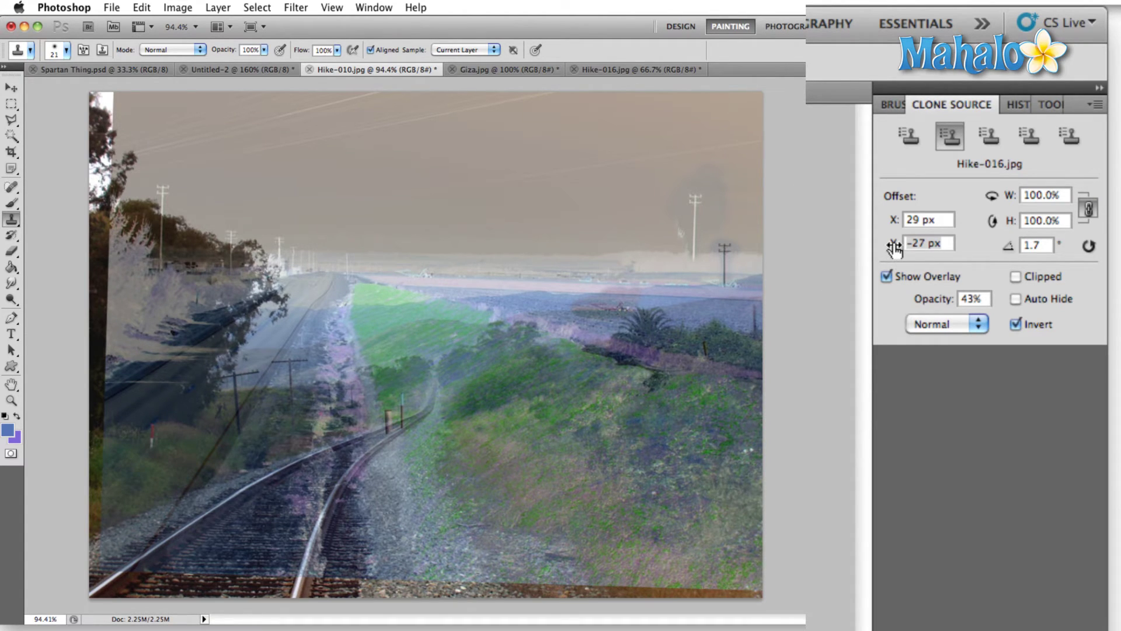
drag(894, 244, 928, 253)
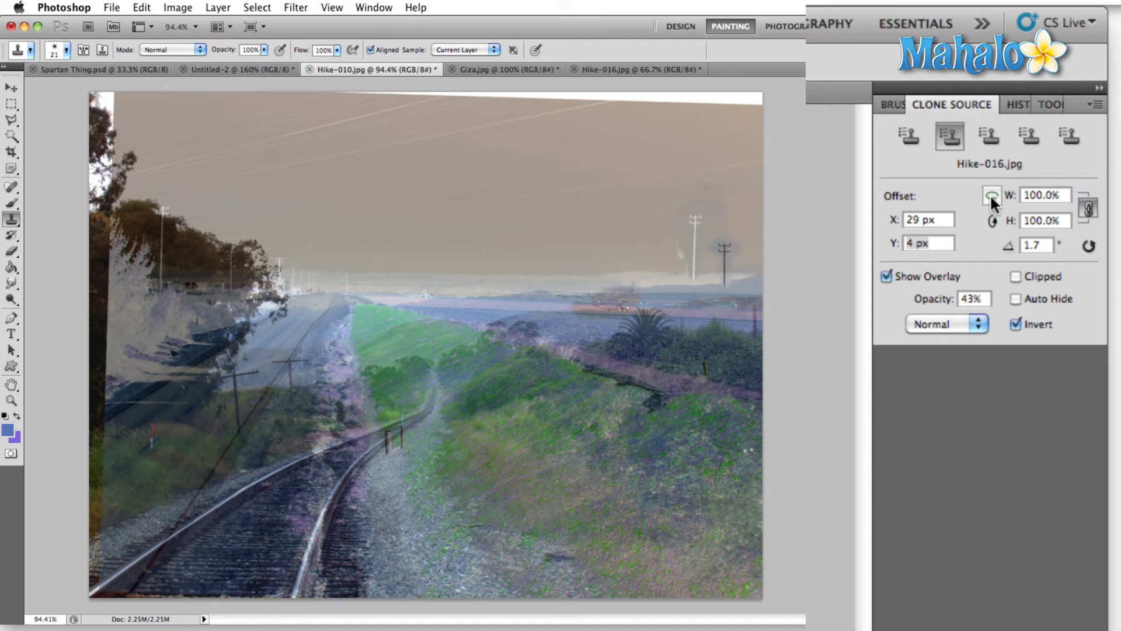
mouse_move(1009, 253)
mouse_down()
mouse_move(919, 268)
mouse_move(898, 237)
mouse_up()
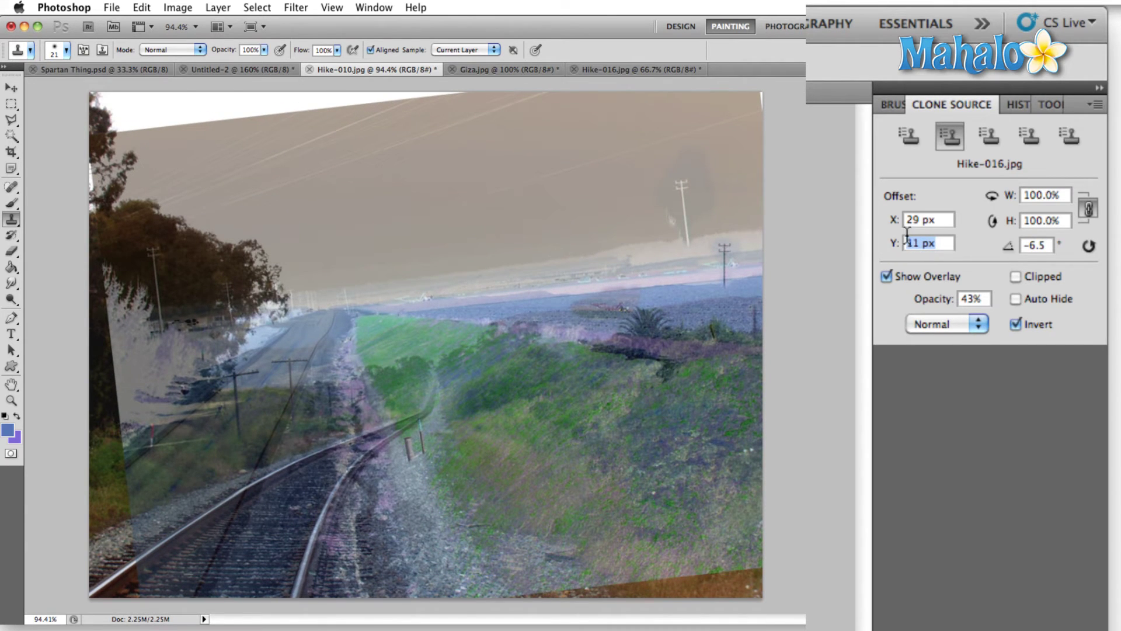
With Clipped on, stamp a second tractor over the distant hills, then reselect the first source.
click(1015, 276)
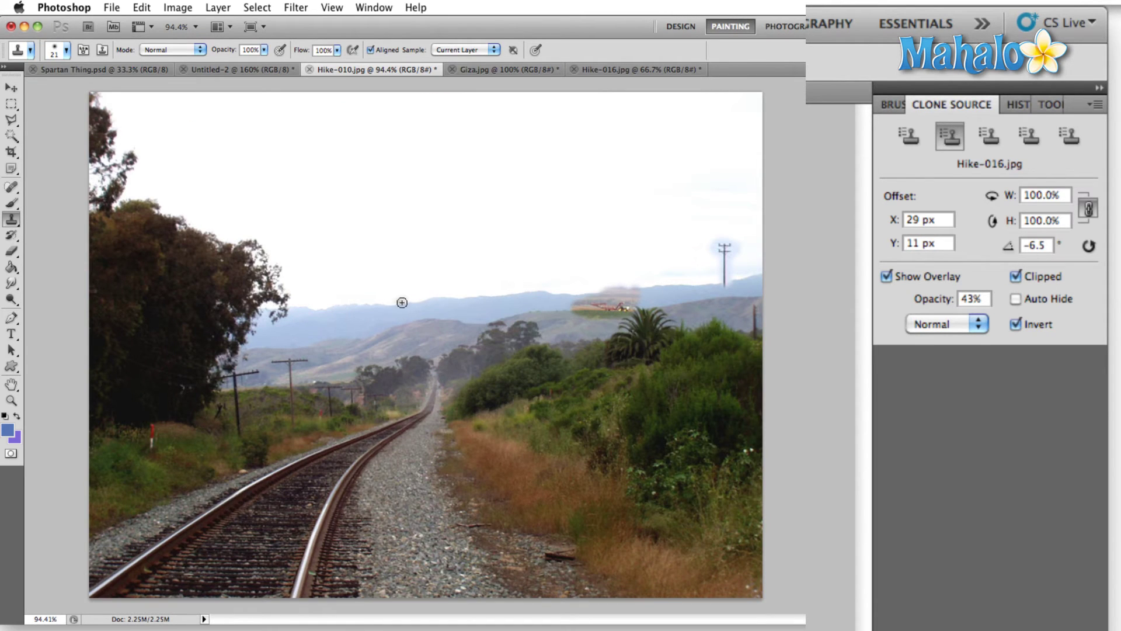
mouse_move(400, 302)
mouse_down()
mouse_move(375, 304)
mouse_move(451, 294)
mouse_up()
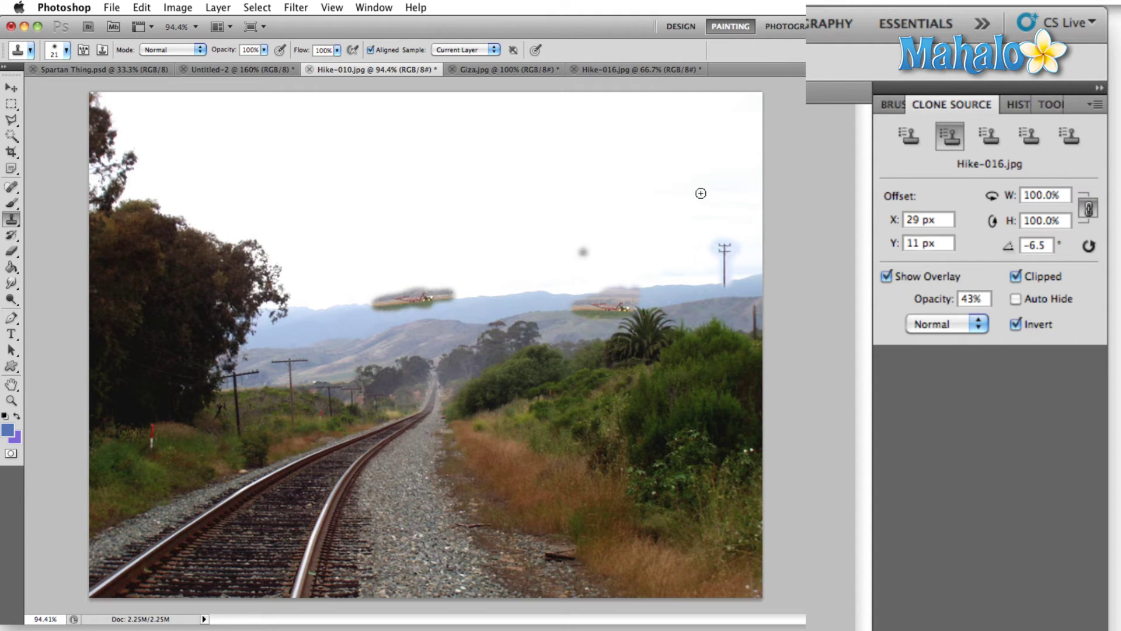
click(911, 136)
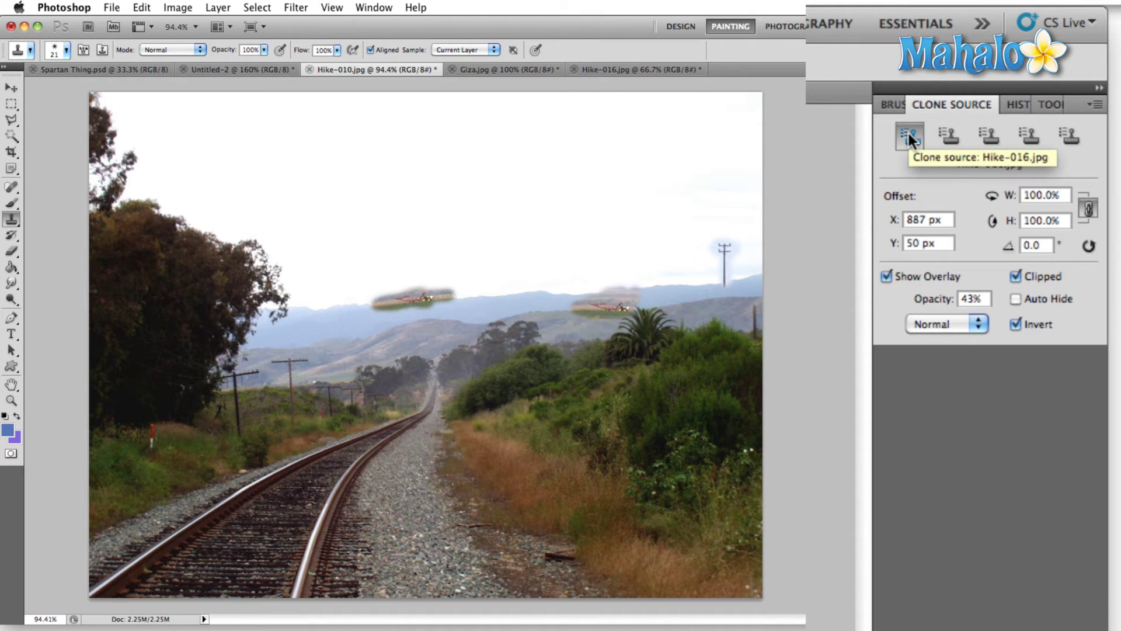
Scrub the clone source offset to X 567, Y 65 px and clip the overlay to the brush.
click(1016, 276)
mouse_move(894, 220)
mouse_down()
mouse_move(858, 220)
mouse_move(773, 155)
mouse_move(629, 181)
mouse_up()
key(Tab)
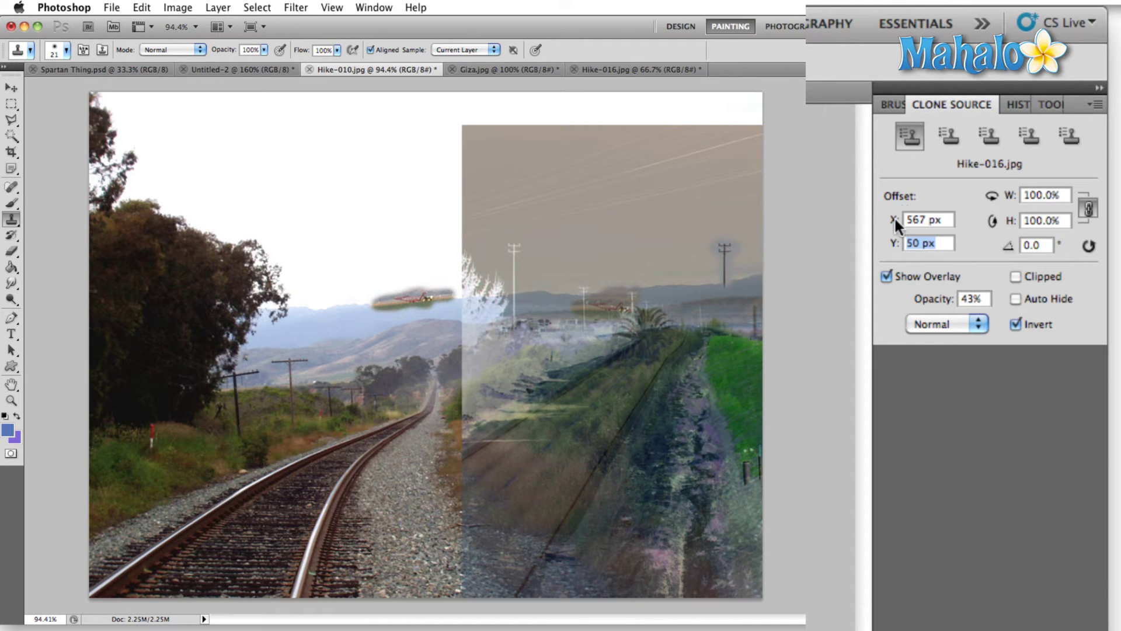
drag(900, 235, 908, 236)
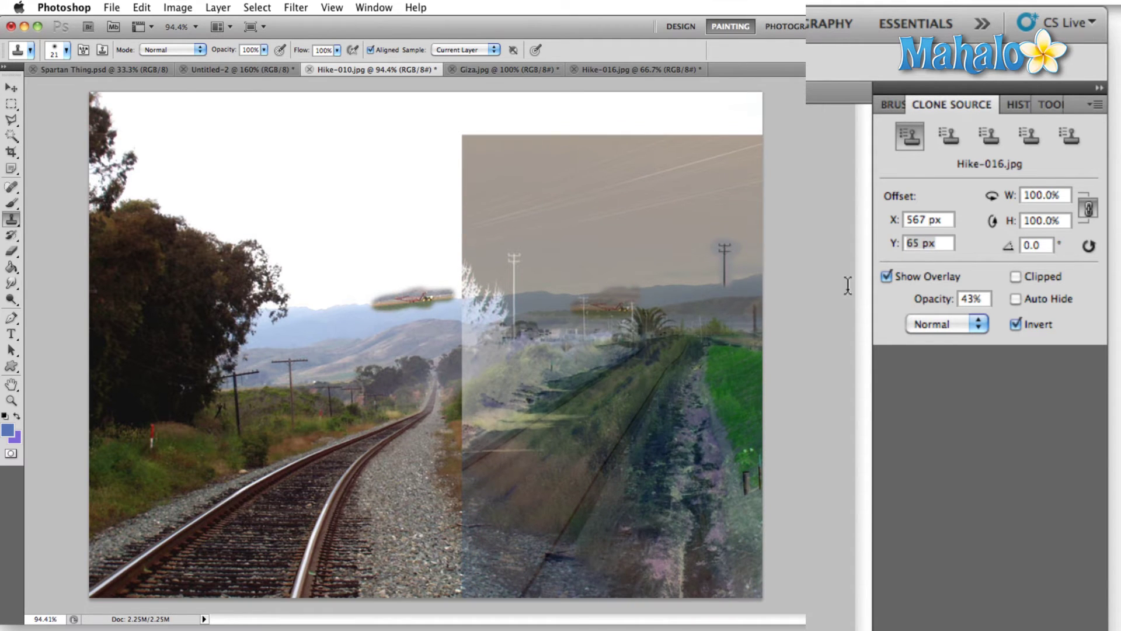
click(1016, 277)
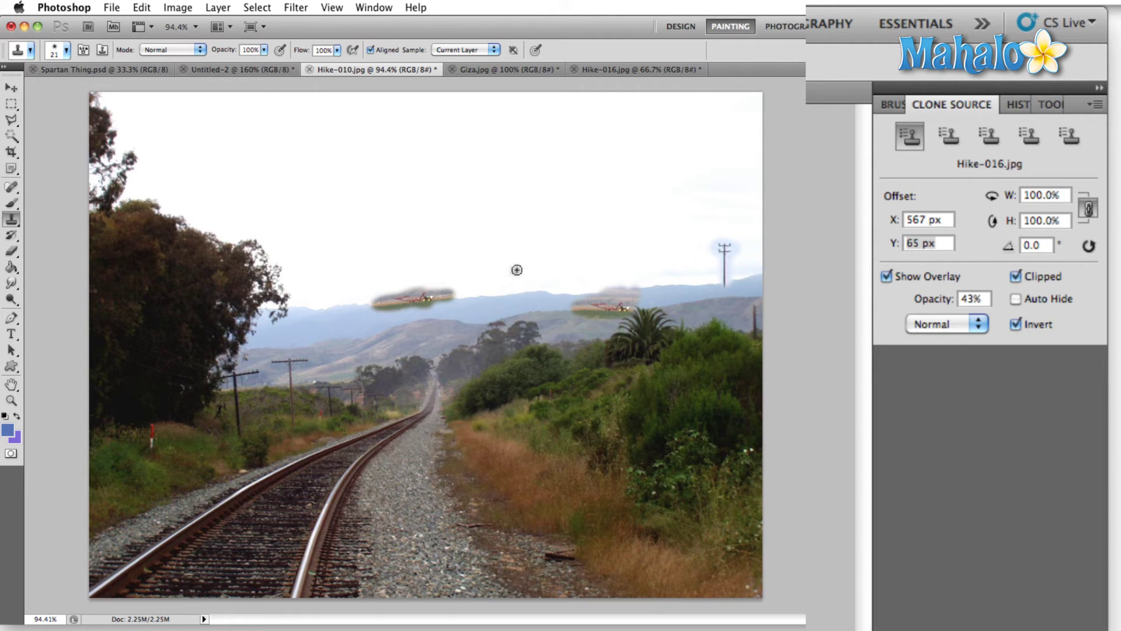
Test-stamp a pole into the sky, check Hike-016.jpg, return to Hike-010.jpg, and adjust the scale field.
mouse_move(514, 264)
mouse_down()
mouse_move(513, 288)
mouse_move(513, 253)
mouse_up()
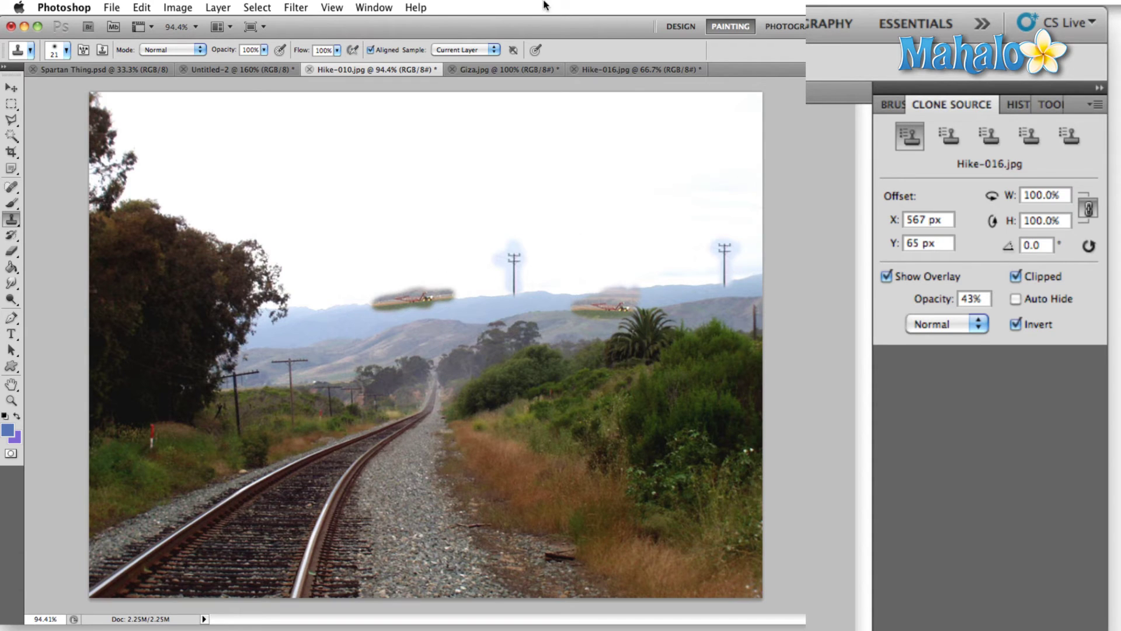
click(635, 70)
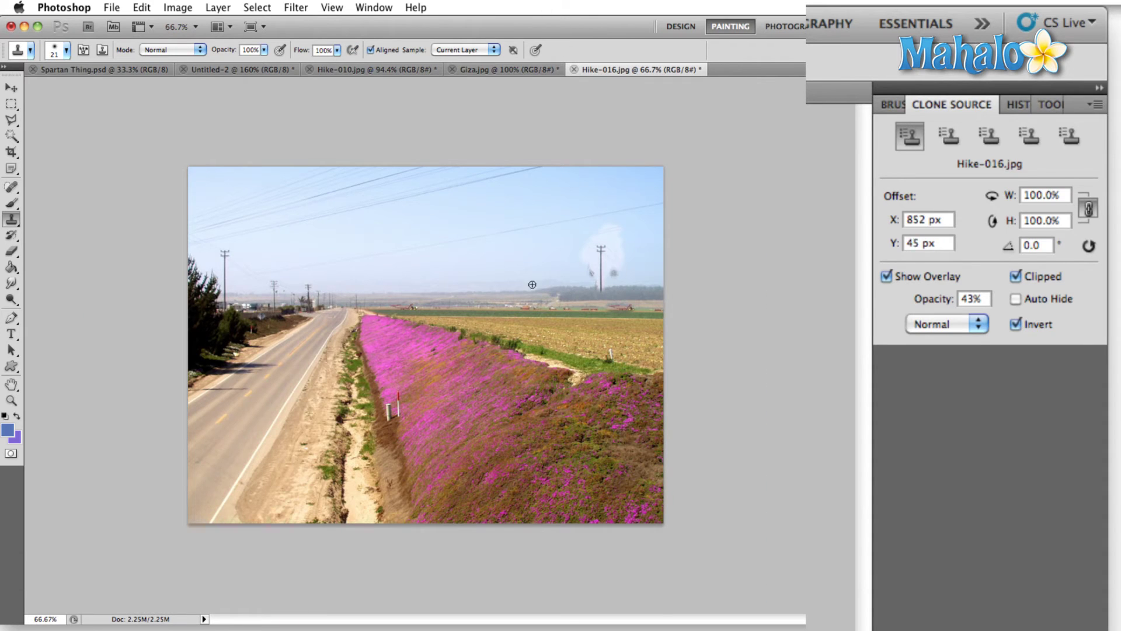
click(380, 64)
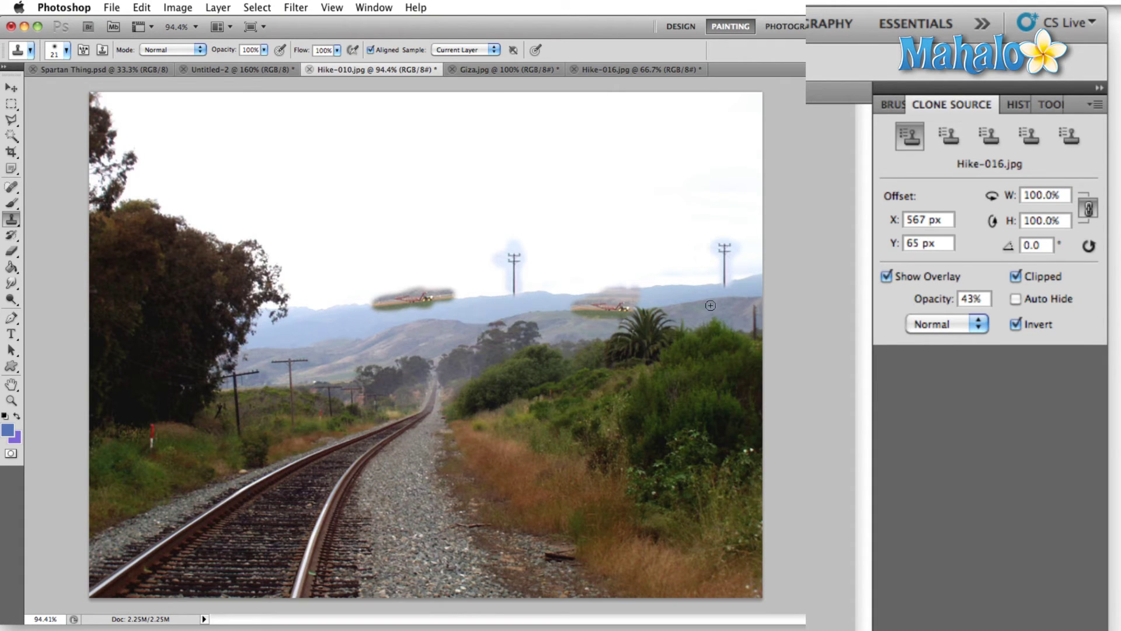
drag(1009, 195, 991, 202)
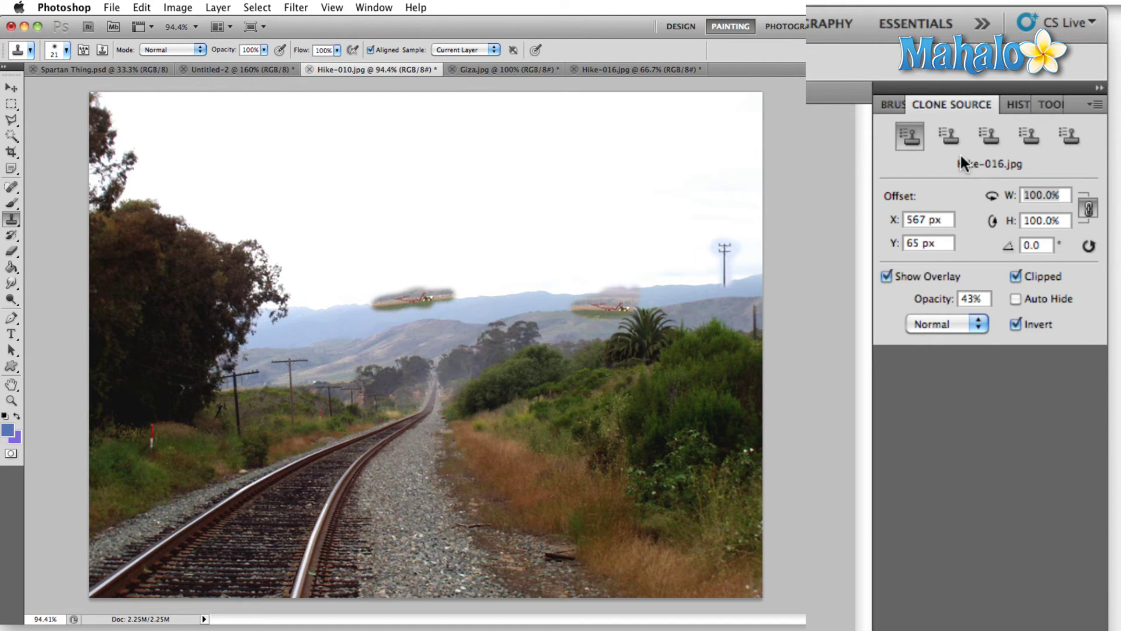
Set the clone source to 50% width and height, offset X 829, Y 60 px, with Clipped rechecked.
click(1016, 277)
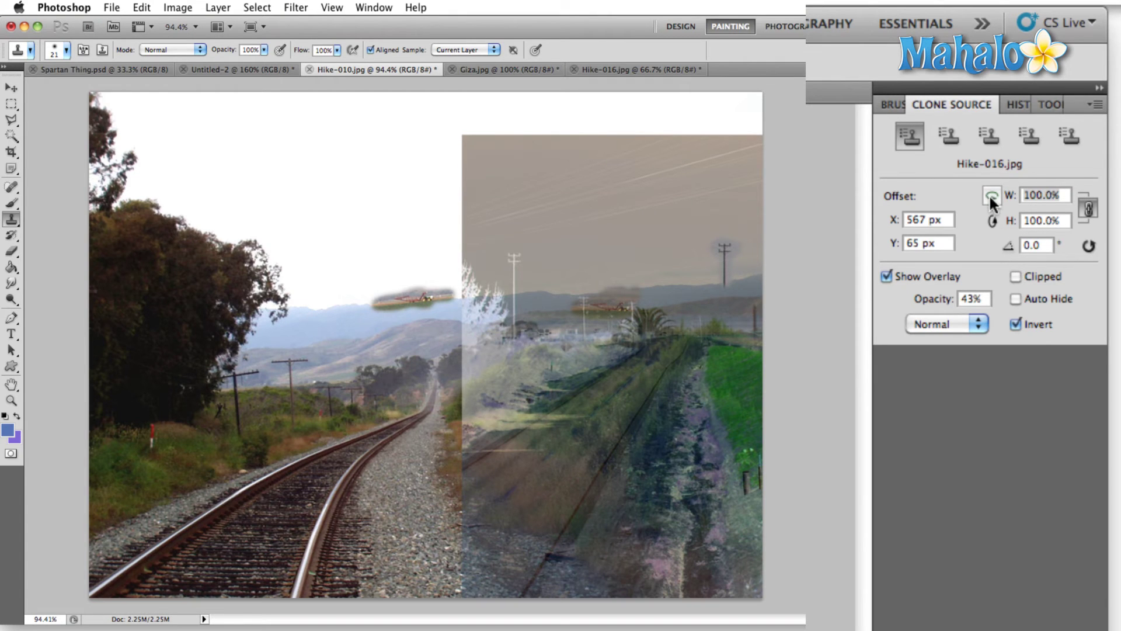
mouse_move(1009, 196)
mouse_down()
mouse_move(1041, 202)
mouse_move(921, 215)
mouse_move(1025, 221)
mouse_move(862, 220)
mouse_move(990, 219)
mouse_up()
mouse_move(897, 226)
mouse_down()
mouse_move(733, 160)
mouse_move(570, 162)
mouse_up()
key(Tab)
mouse_move(994, 195)
mouse_down()
mouse_move(899, 223)
mouse_move(1072, 263)
mouse_move(1034, 266)
mouse_move(1120, 277)
mouse_up()
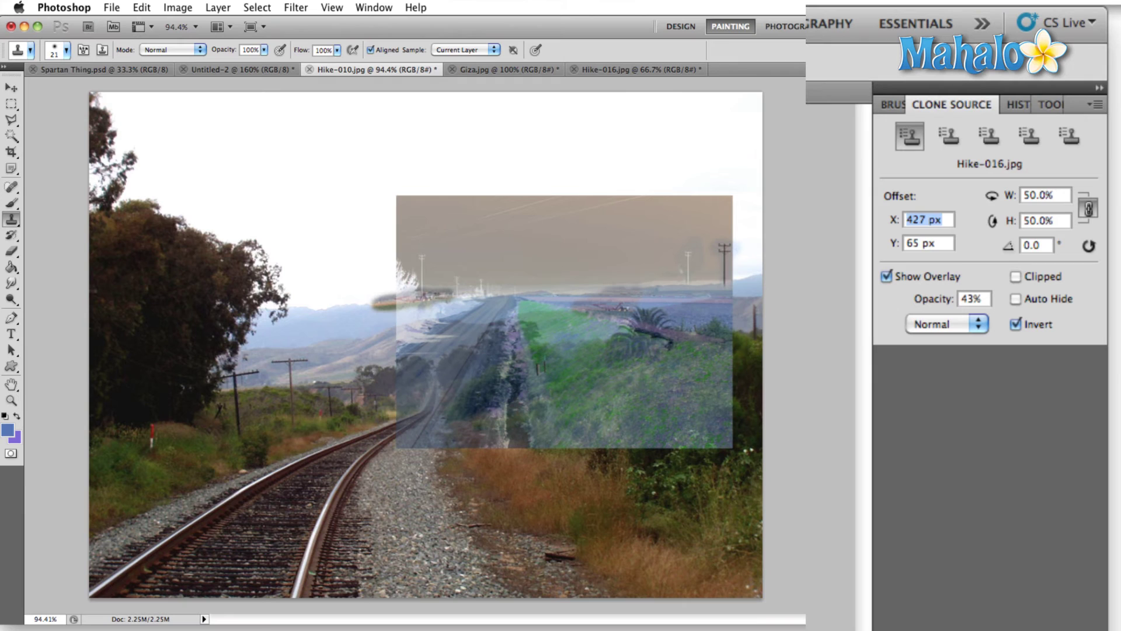
key(Tab)
drag(892, 222, 1120, 228)
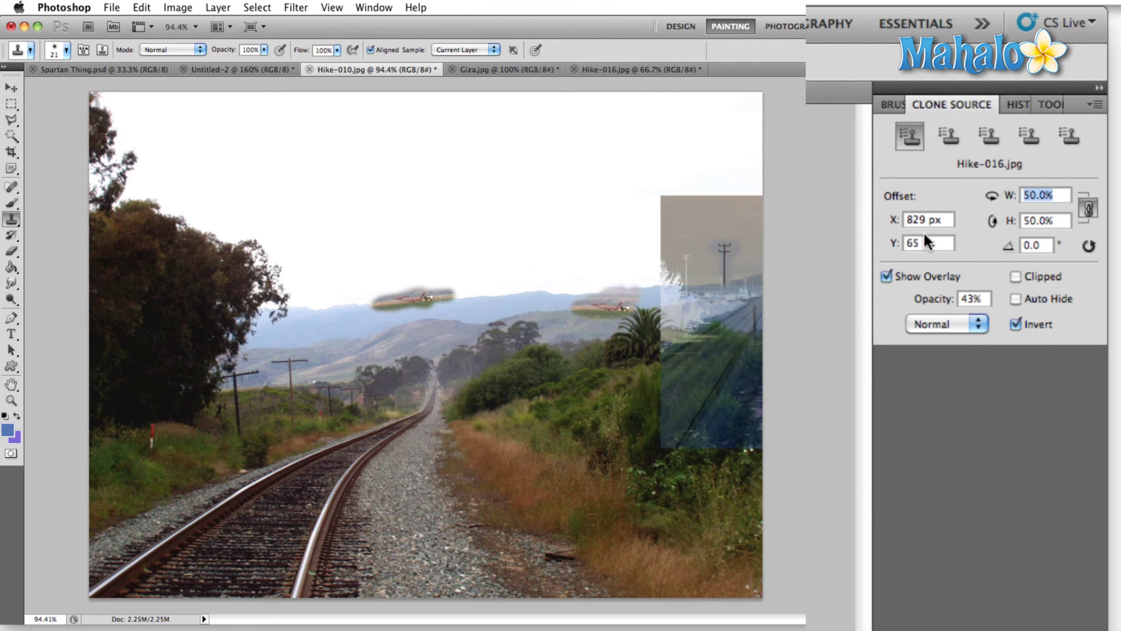
mouse_move(887, 244)
mouse_down()
mouse_move(876, 244)
mouse_move(889, 246)
mouse_up()
key(Tab)
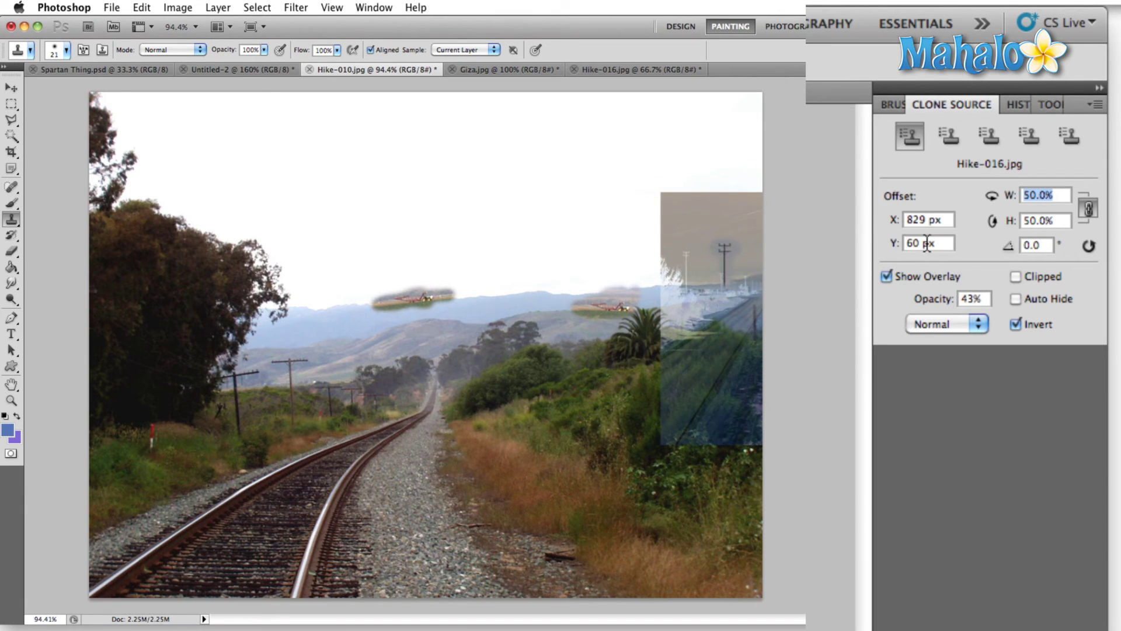
click(1015, 276)
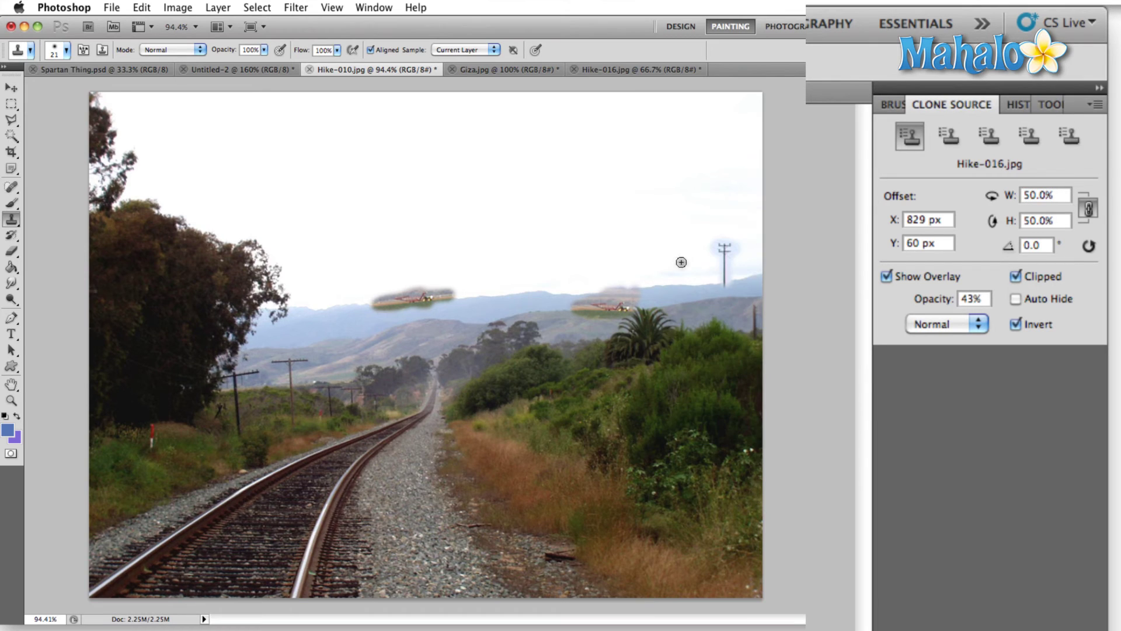
Stamp the half-size pole into the right sky, undoing the faint first attempt.
mouse_move(691, 255)
mouse_down()
mouse_move(689, 294)
mouse_move(698, 240)
mouse_up()
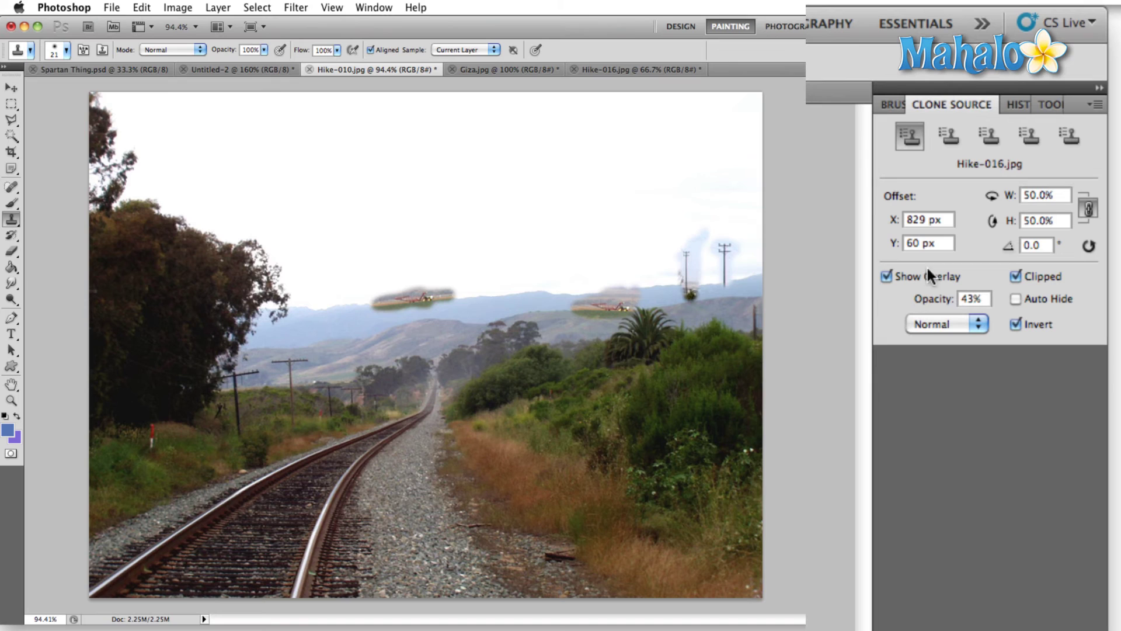
key(ctrl+alt+z)
key(ctrl+alt+z)
key(ctrl+alt+z)
click(686, 252)
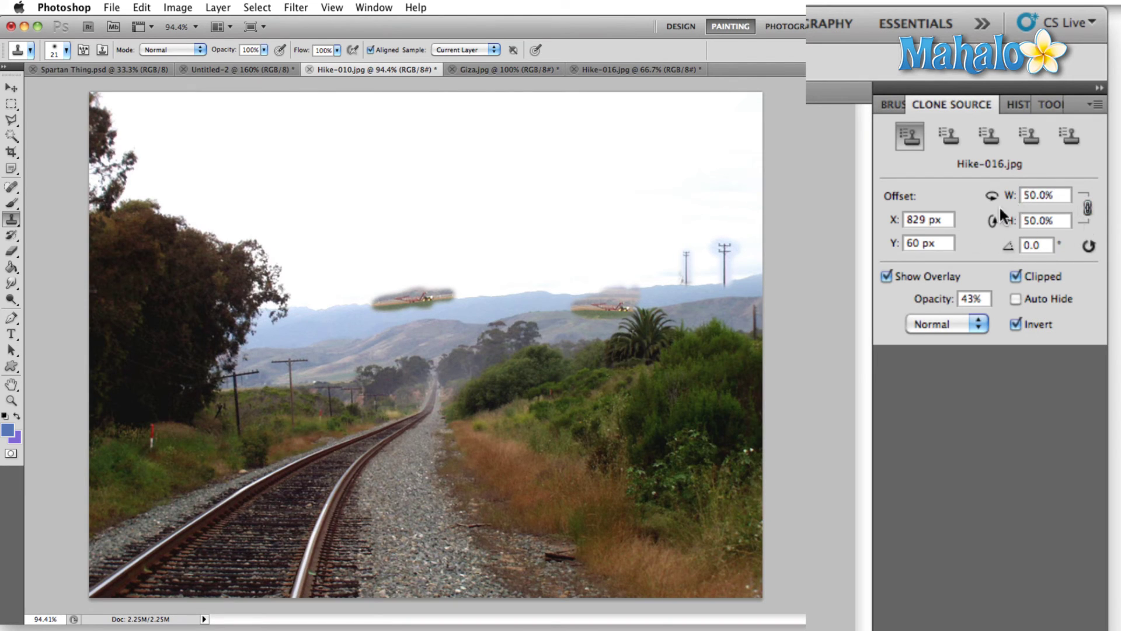
Unclip the overlay, then set the clone source to W 180%, H 123%, −18.1°, offset 300 by 60 px.
click(1016, 276)
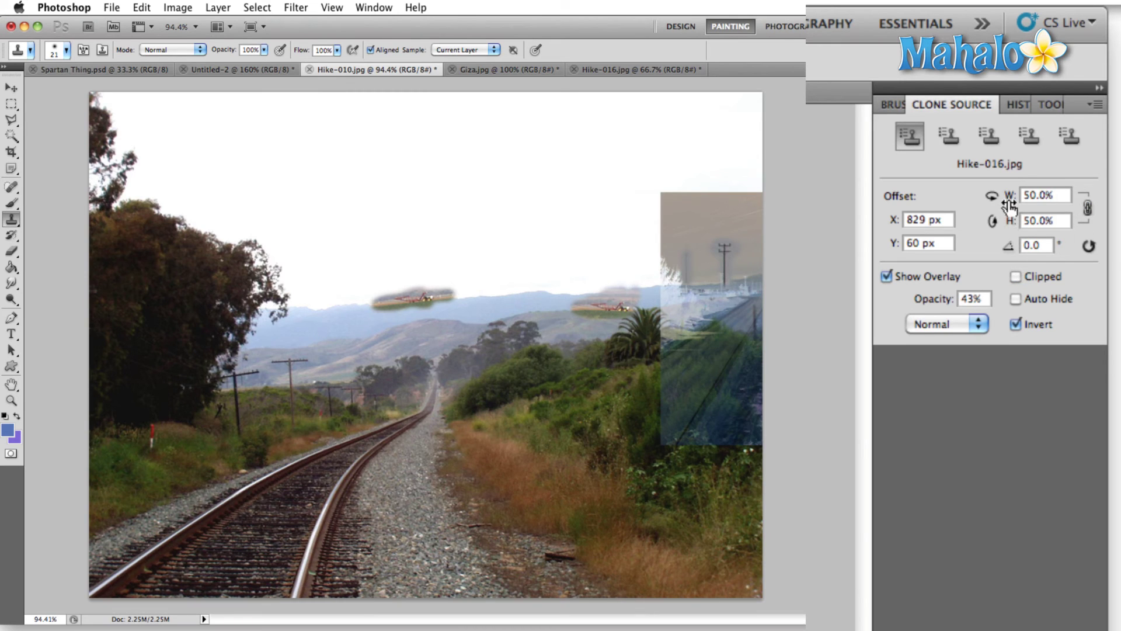
drag(1009, 201, 1048, 198)
key(Tab)
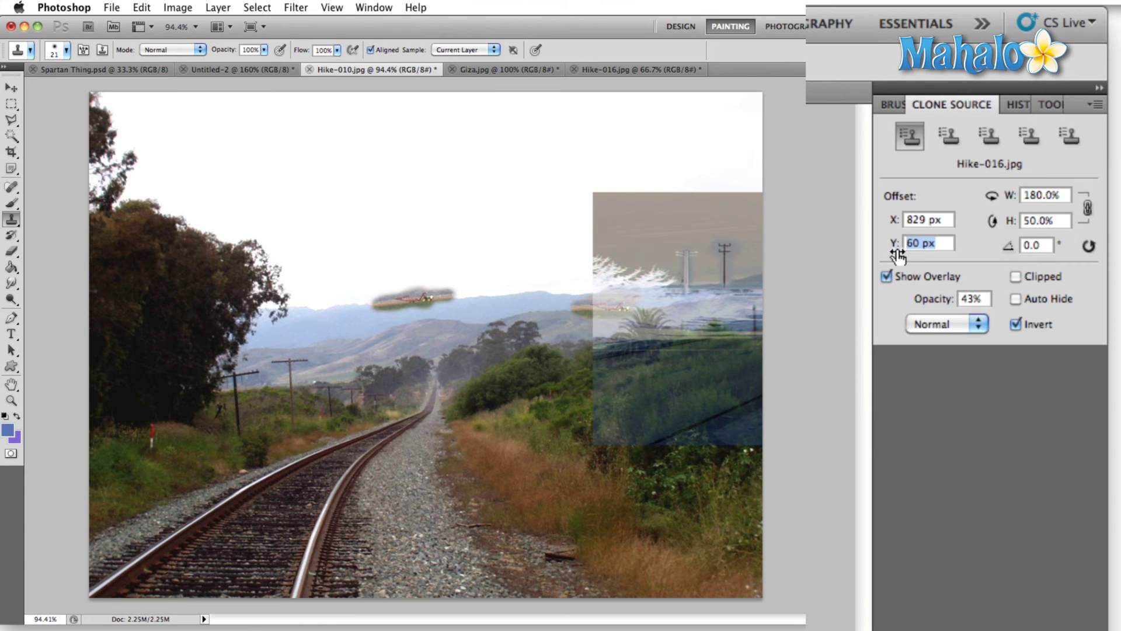
mouse_move(894, 220)
mouse_down()
mouse_move(704, 176)
mouse_move(480, 175)
mouse_up()
key(Tab)
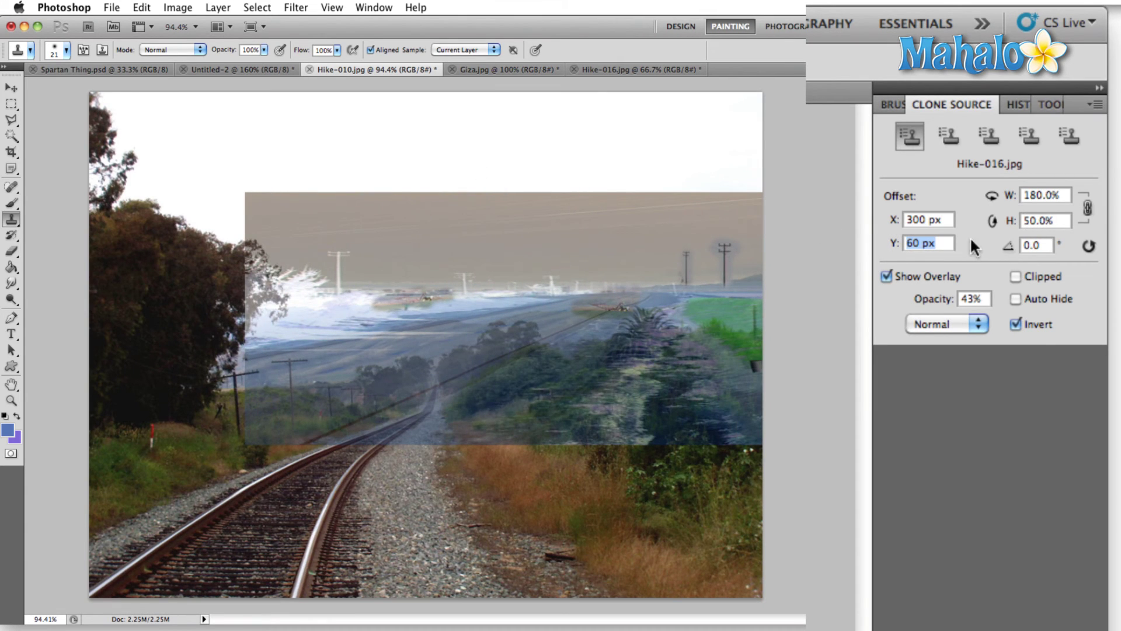
mouse_move(1012, 220)
mouse_down()
mouse_move(1001, 220)
mouse_move(1058, 225)
mouse_move(917, 241)
mouse_move(1059, 250)
mouse_move(818, 275)
mouse_move(1033, 324)
mouse_up()
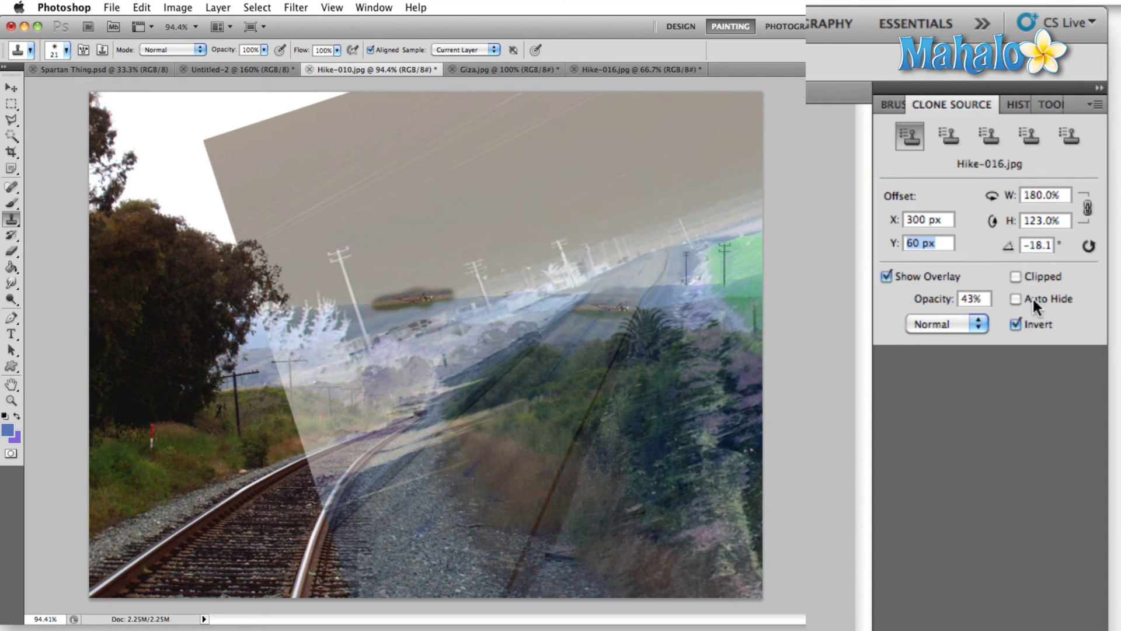
click(830, 388)
click(1015, 276)
click(1015, 276)
click(978, 325)
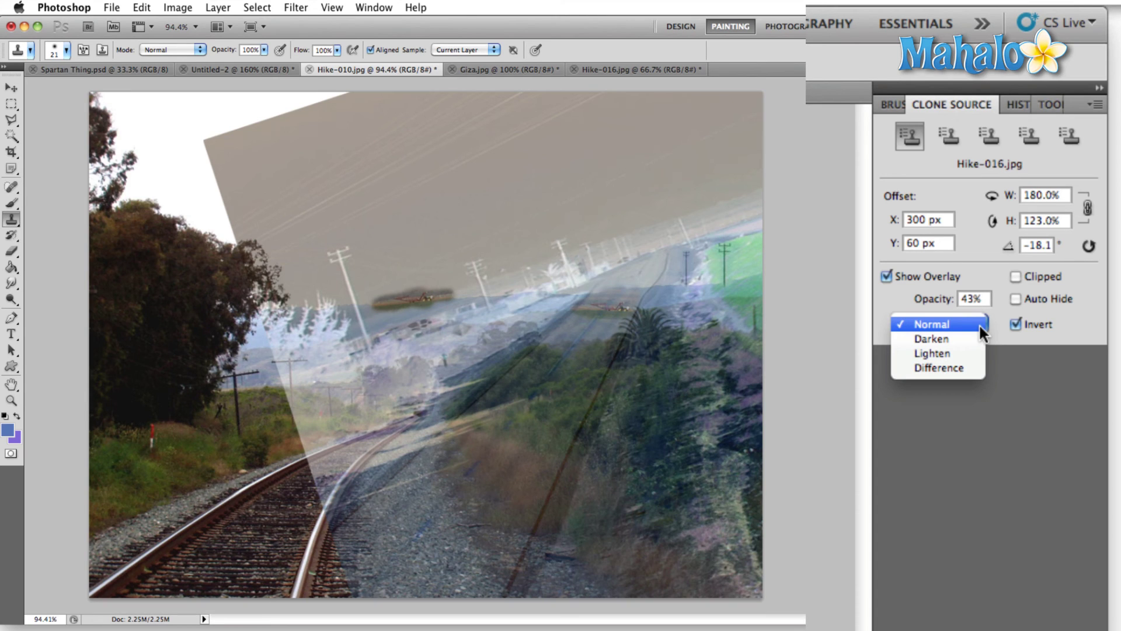
click(939, 338)
click(954, 324)
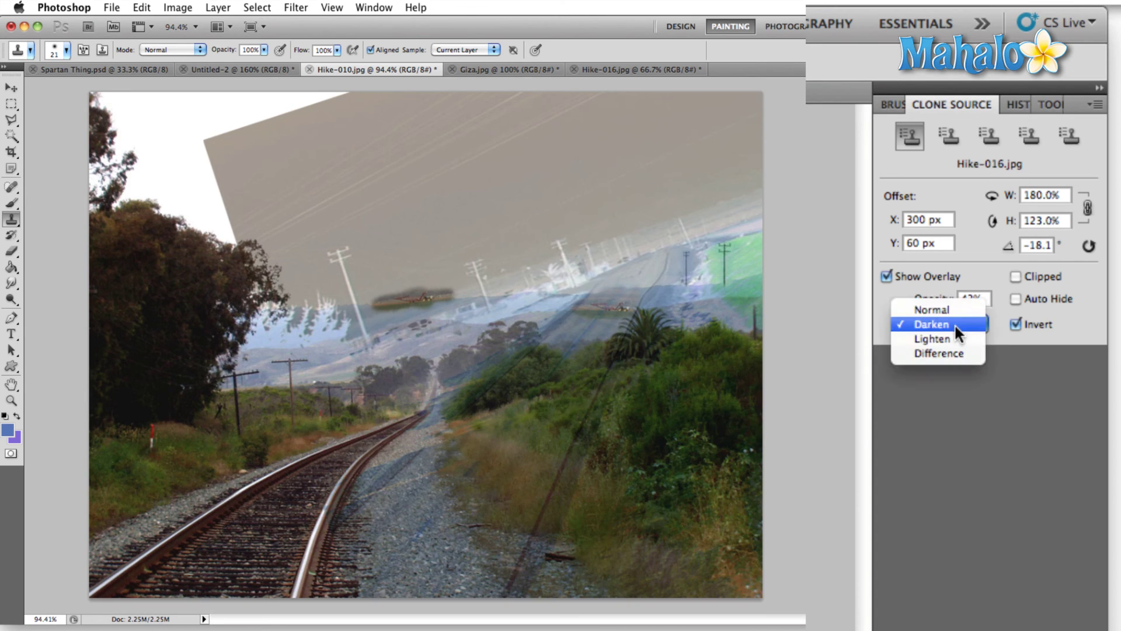
click(952, 331)
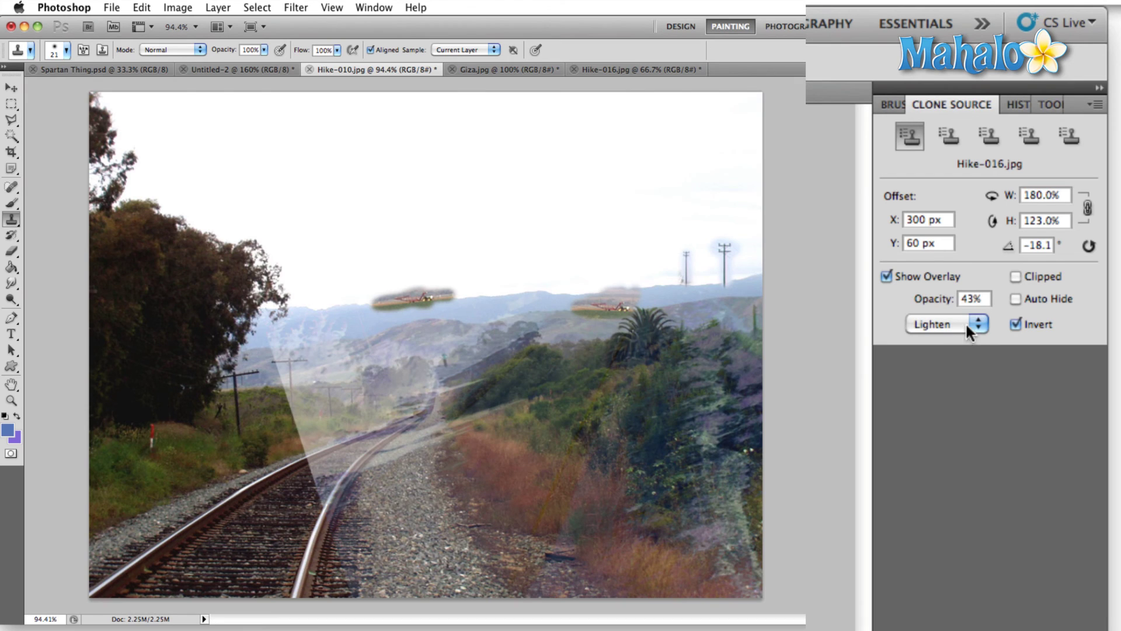
click(966, 323)
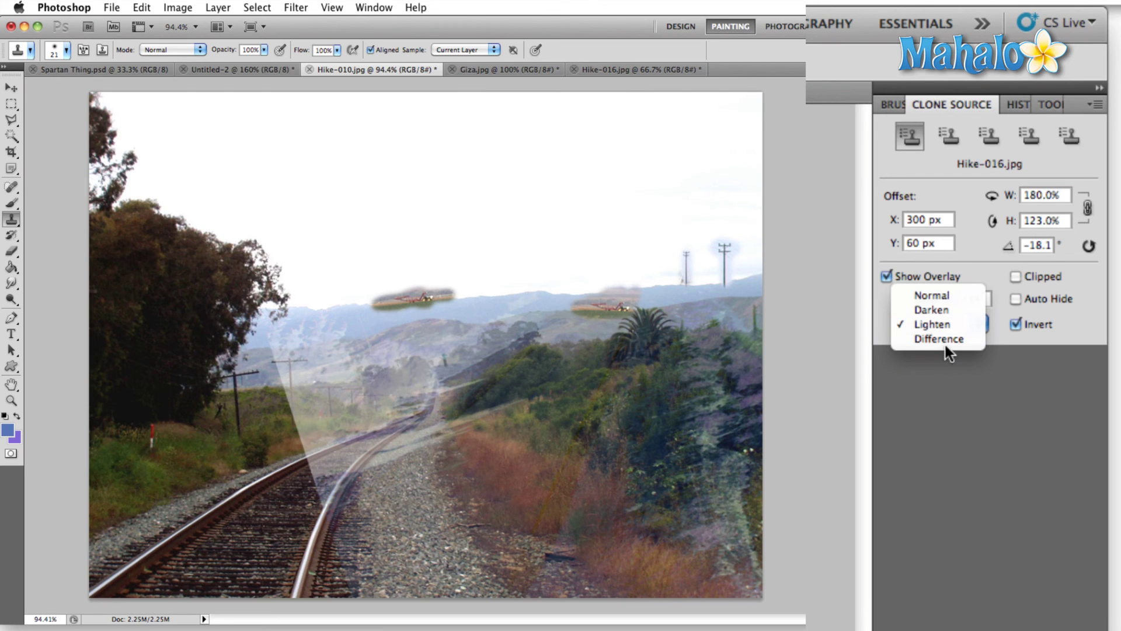
click(946, 338)
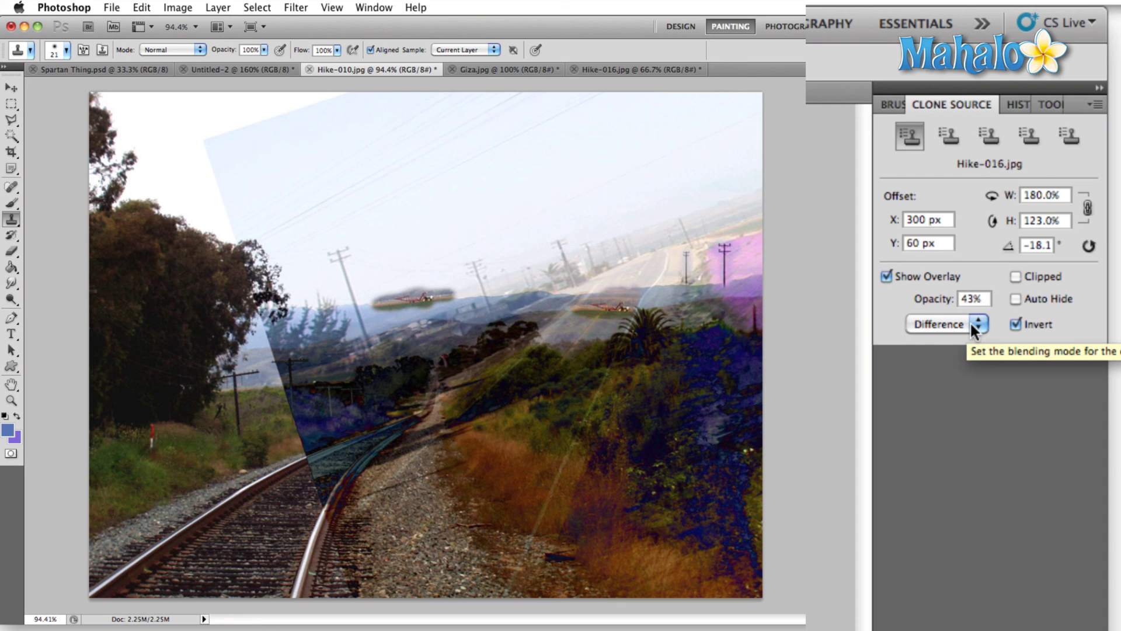
click(970, 324)
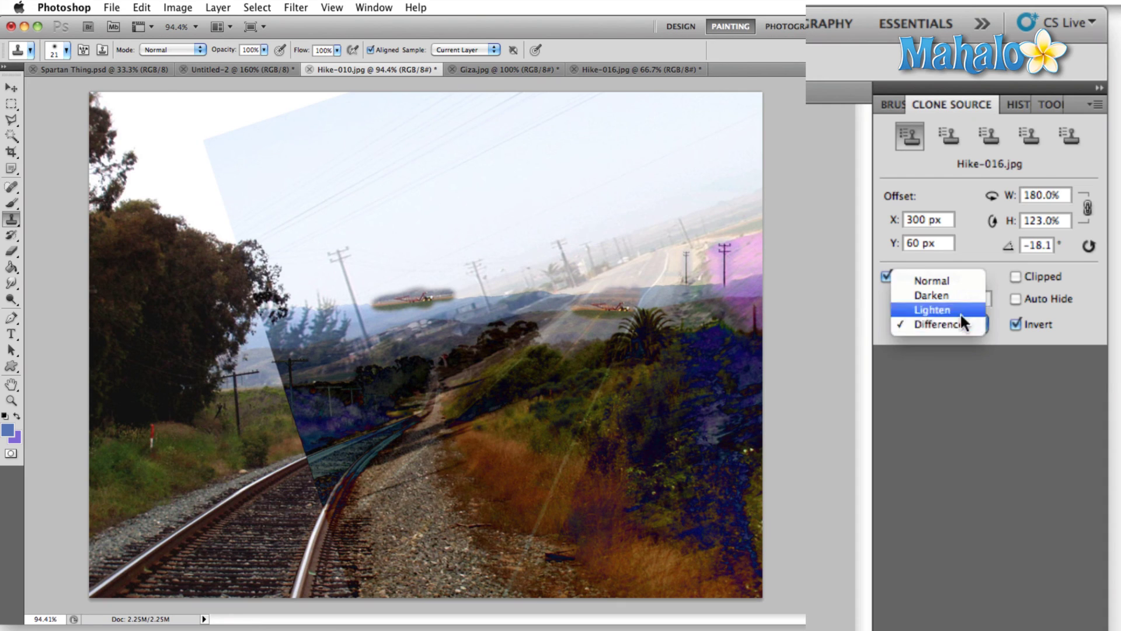
click(955, 280)
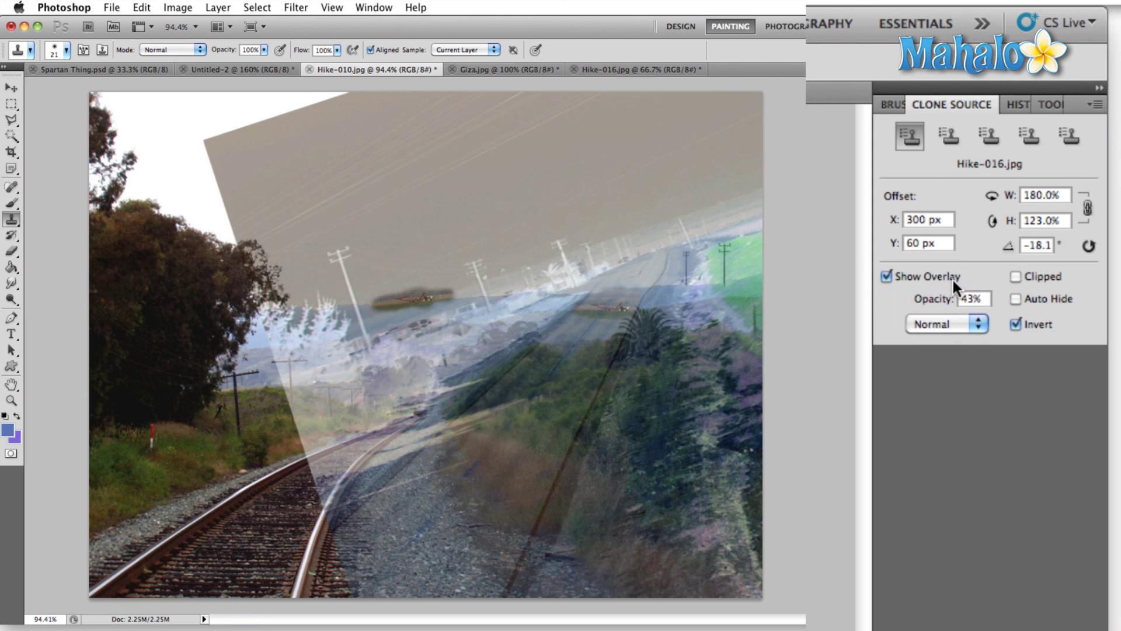